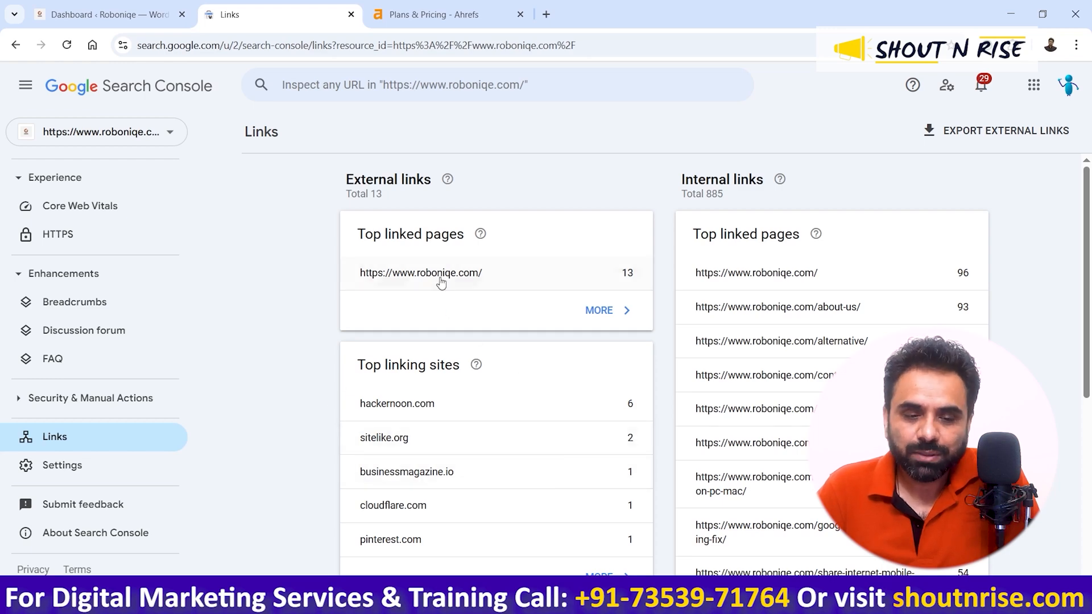
left_click(595, 310)
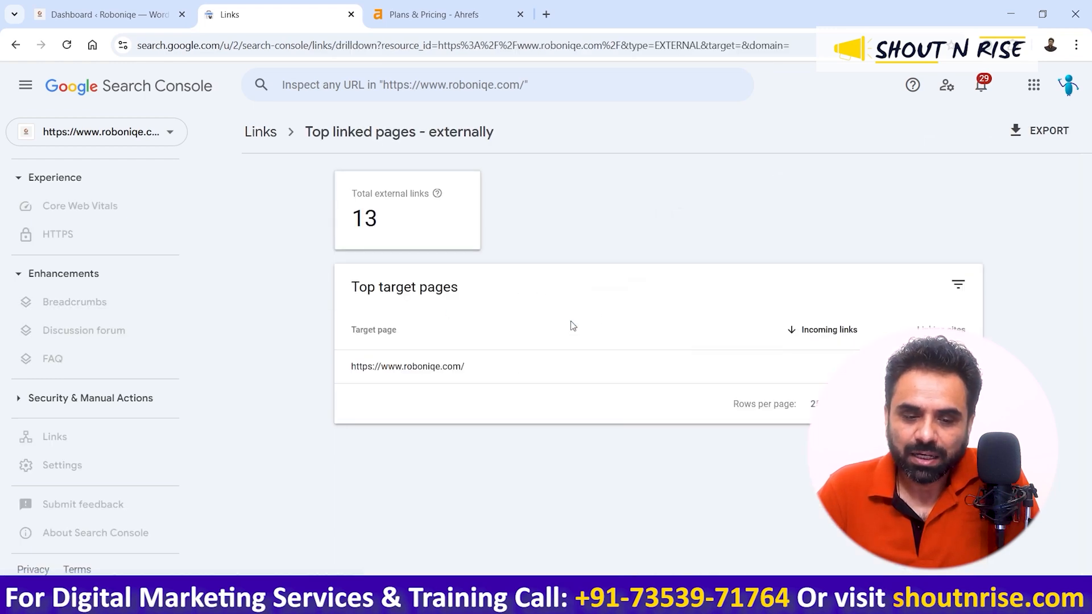
left_click(402, 368)
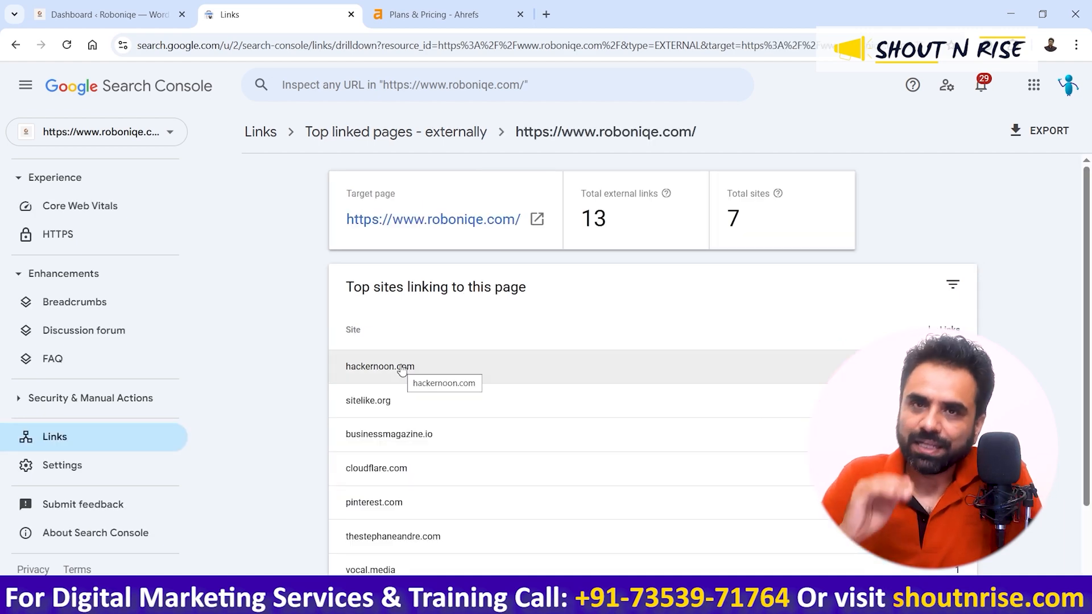
scroll(522, 356, "down", 2)
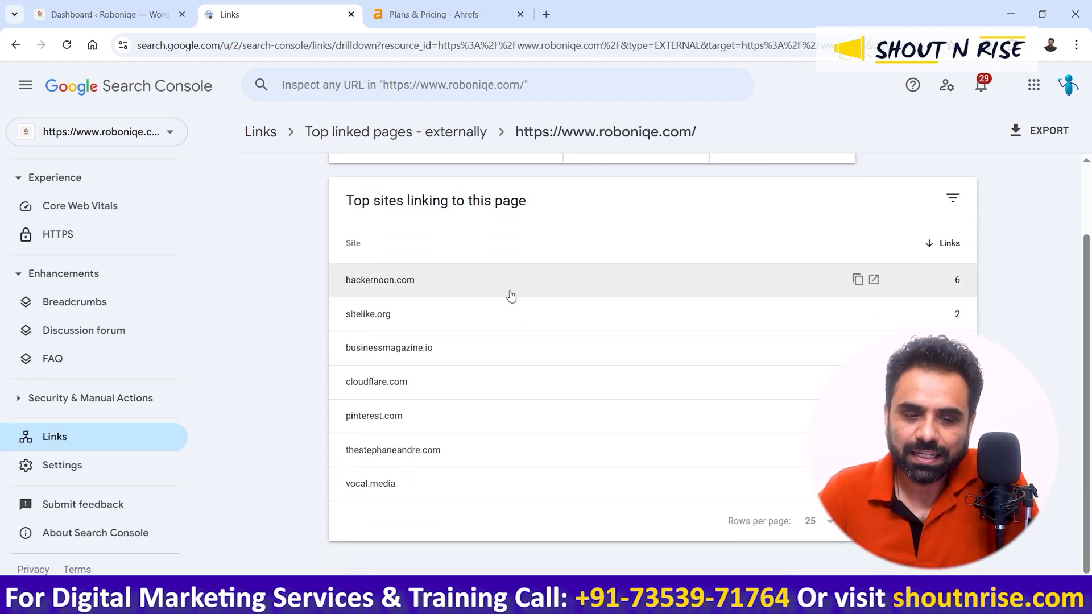
left_click(459, 293)
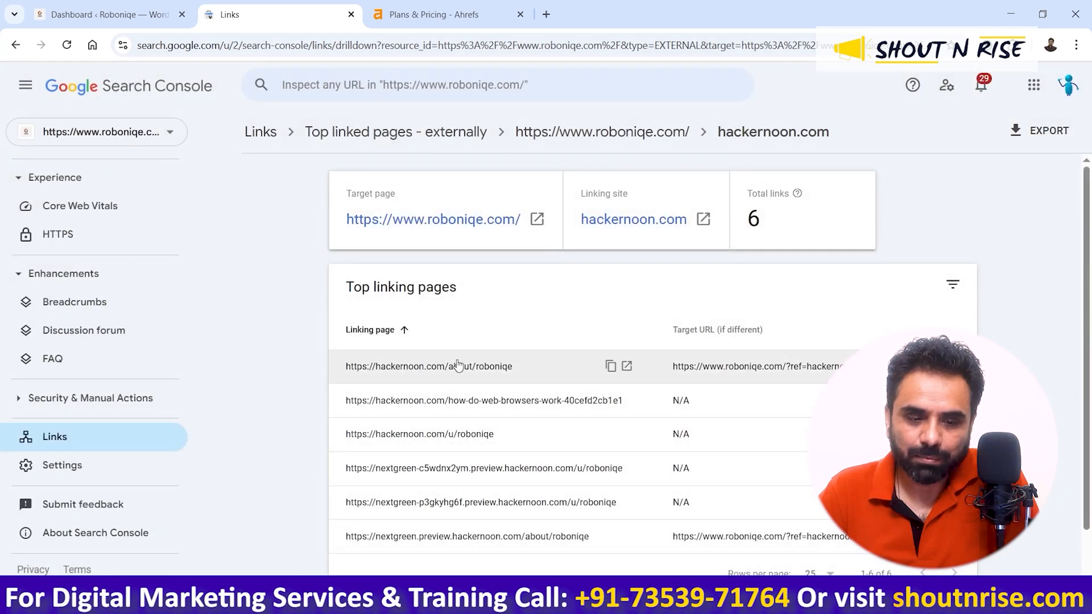
scroll(458, 398, "down", 1)
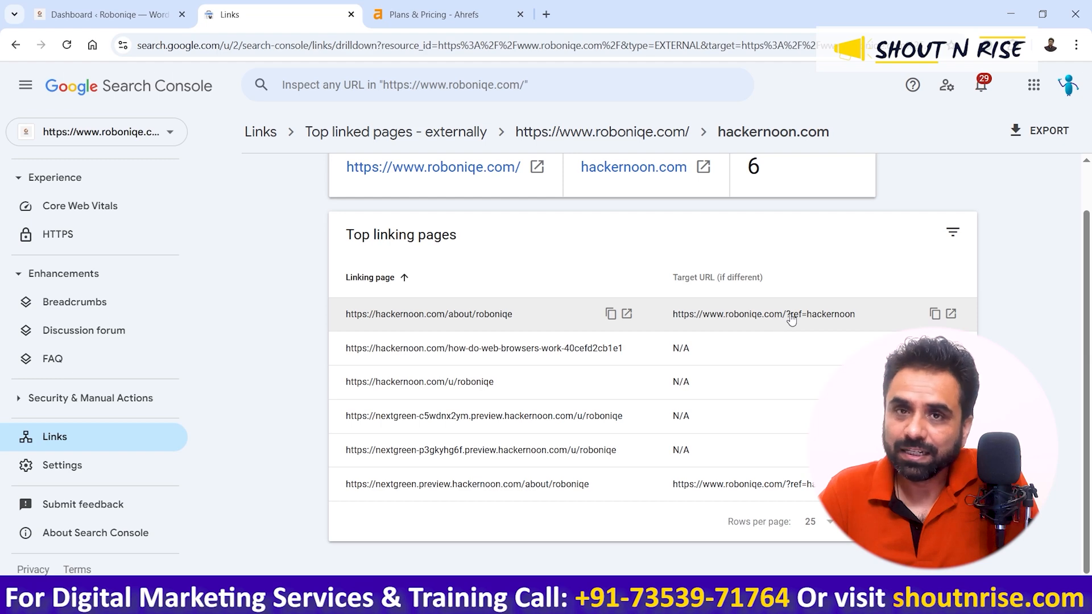
Step: Return to the homepage's linking sites, examine the pages linking from sitelike.org, and go back to the list of sites
left_click(16, 45)
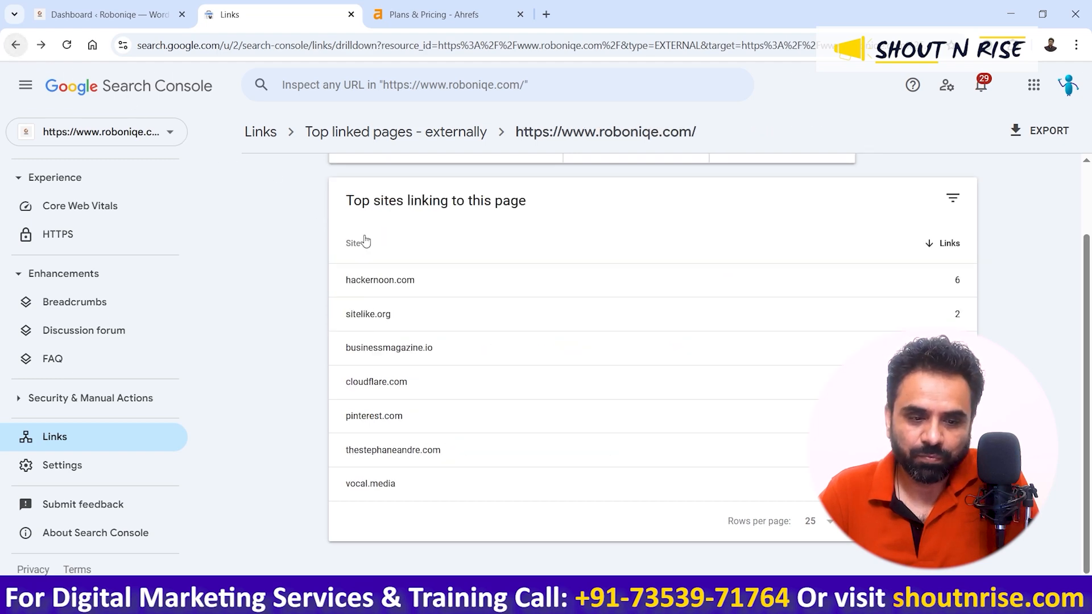
scroll(370, 318, "up", 2)
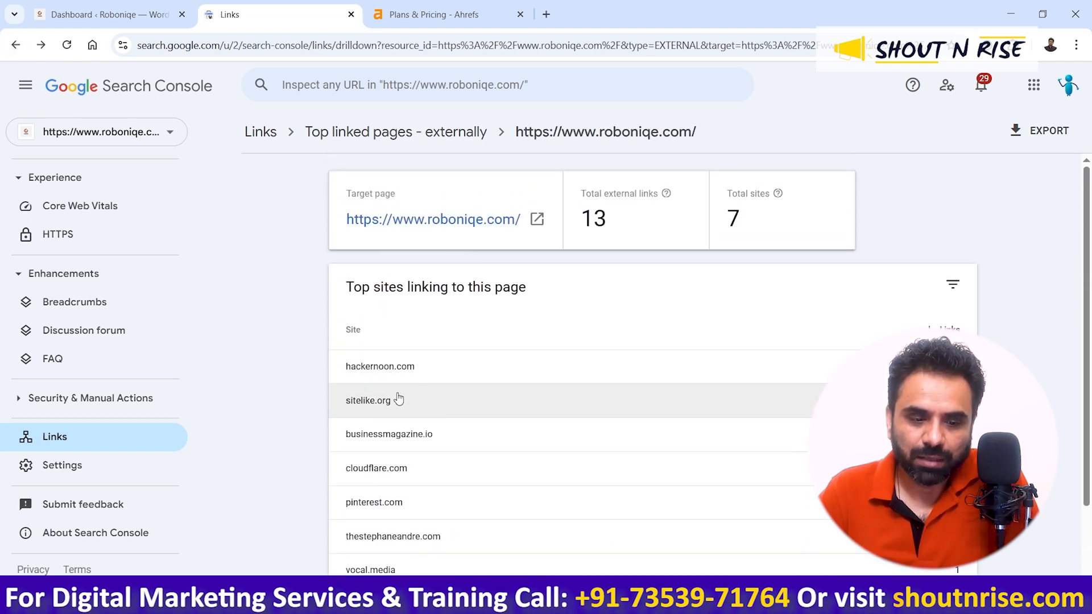
left_click(366, 407)
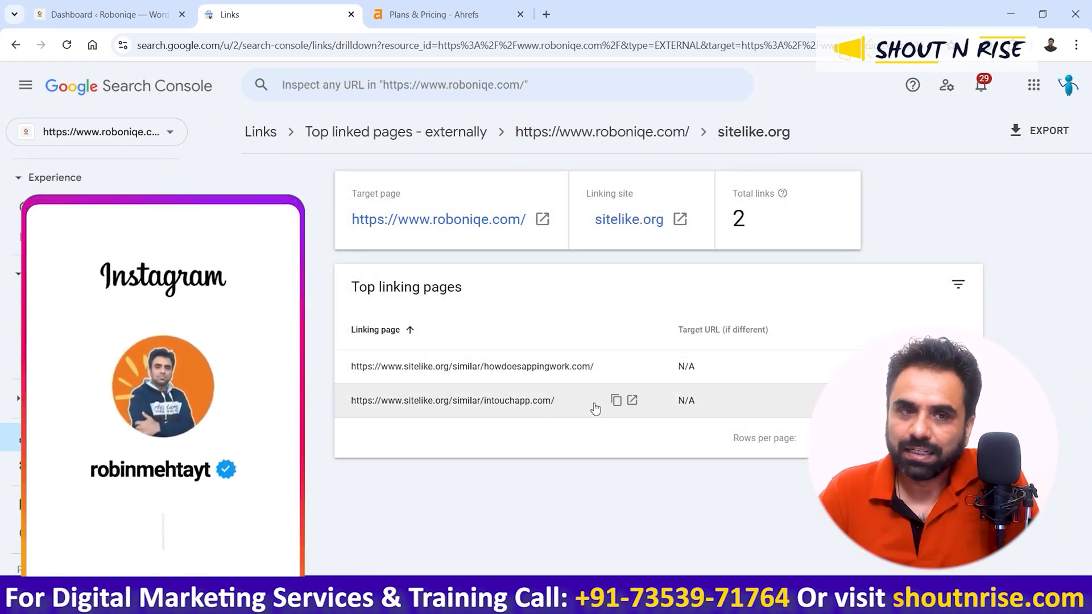
left_click(16, 46)
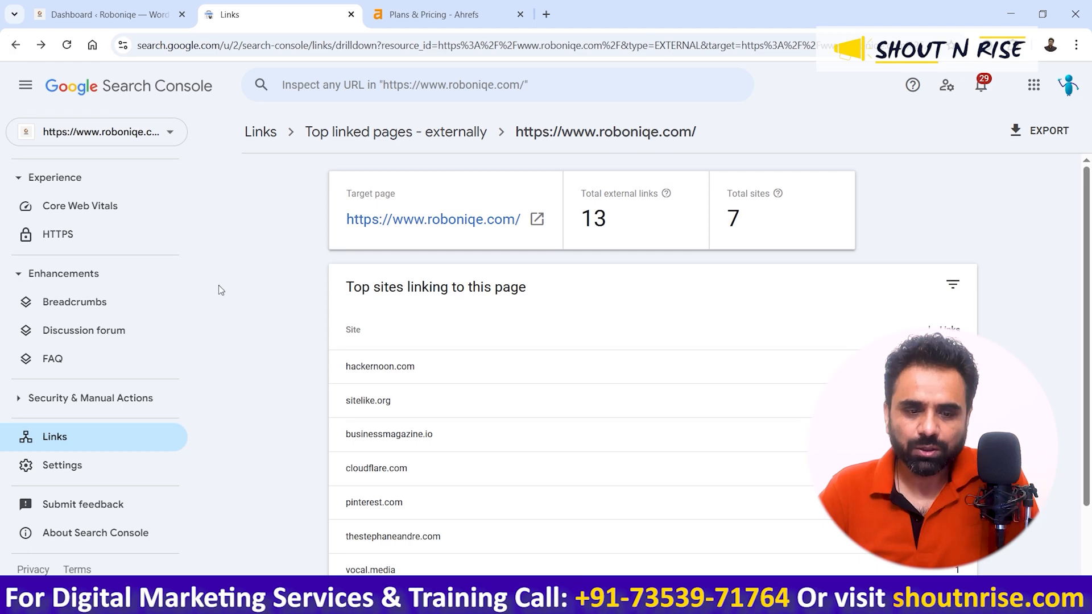
scroll(472, 371, "down", 1)
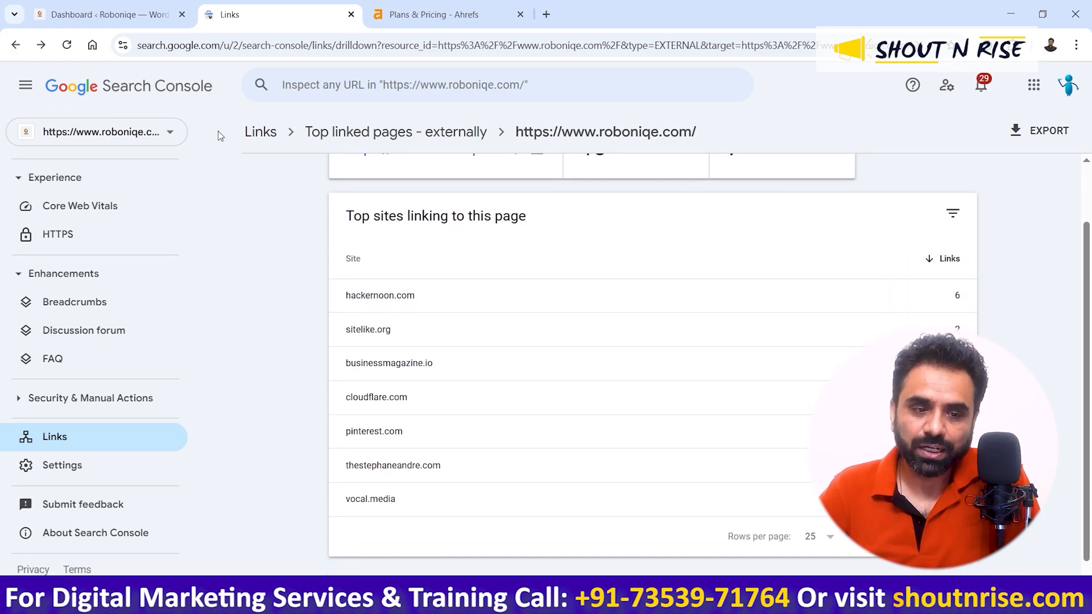
Step: Return to the Links overview and review the external top linked pages, top linking sites and top linking text
left_click(267, 141)
scroll(448, 361, "down", 1)
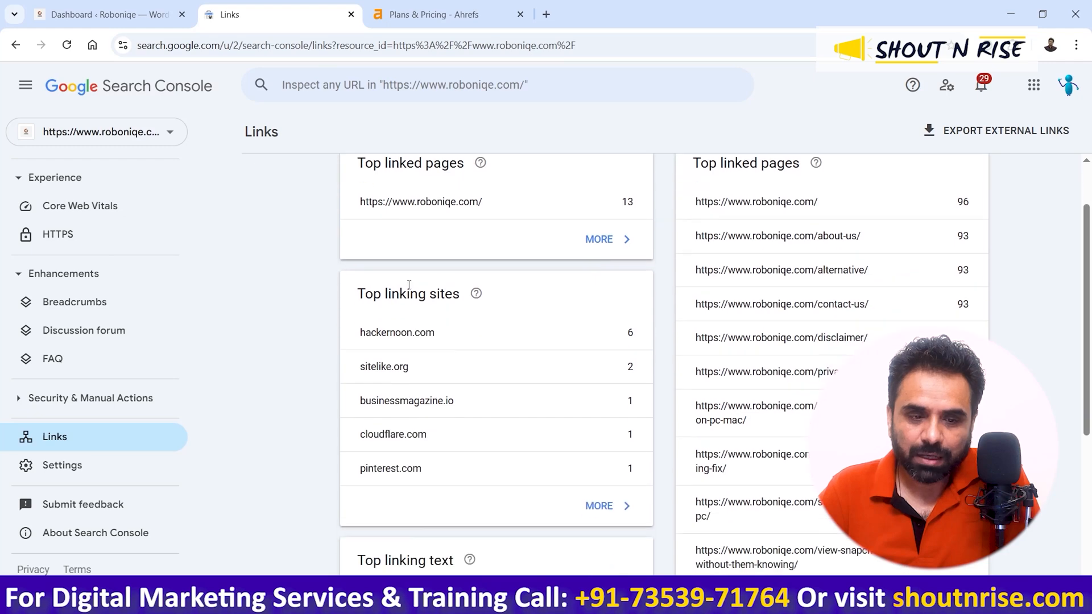
scroll(424, 249, "up", 1)
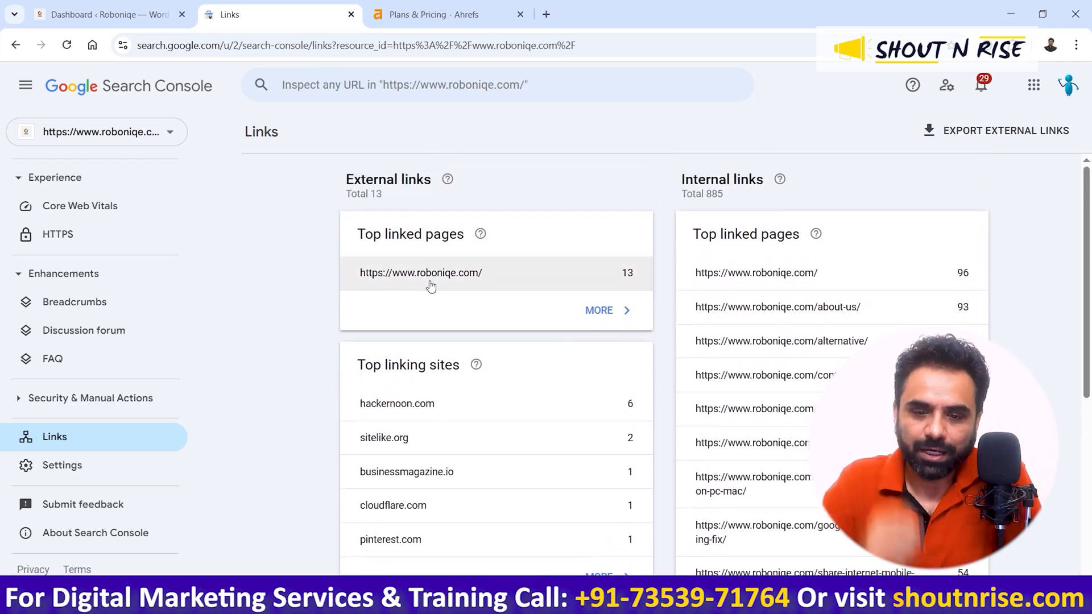
scroll(429, 286, "down", 1)
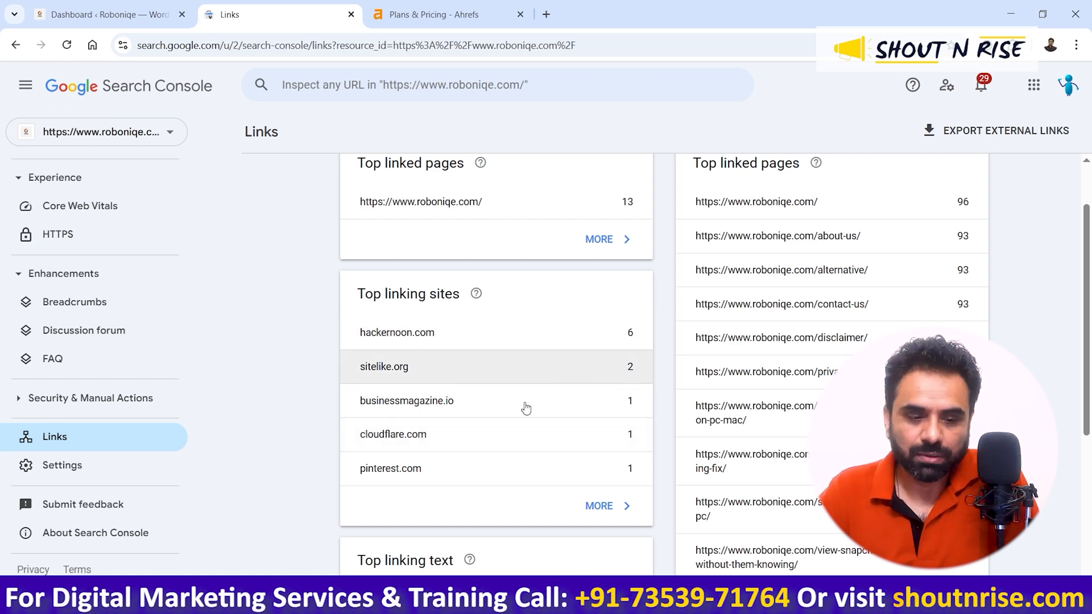
scroll(508, 485, "down", 1)
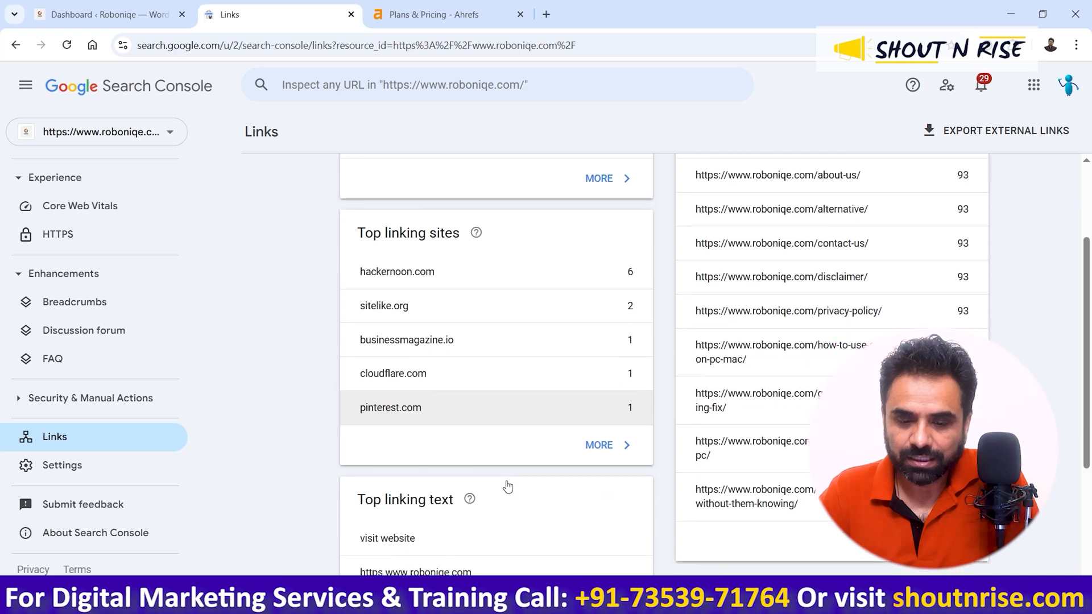
scroll(569, 341, "down", 1)
scroll(612, 339, "down", 2)
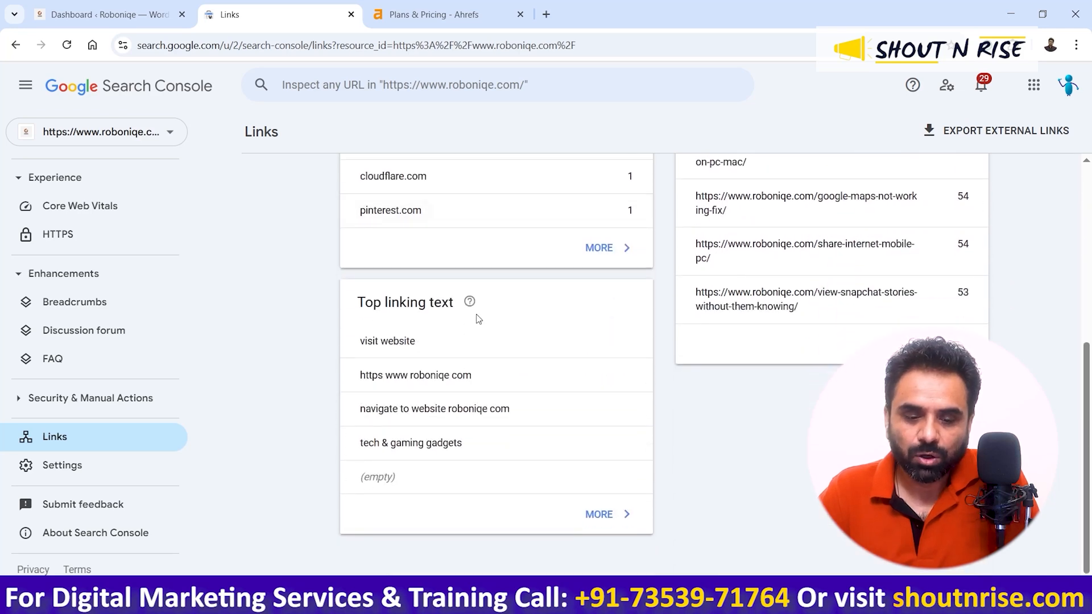
Step: Examine the full top linking text report, highlight the anchor text "visit website", and return to the Links overview
left_click_drag(353, 302, 459, 309)
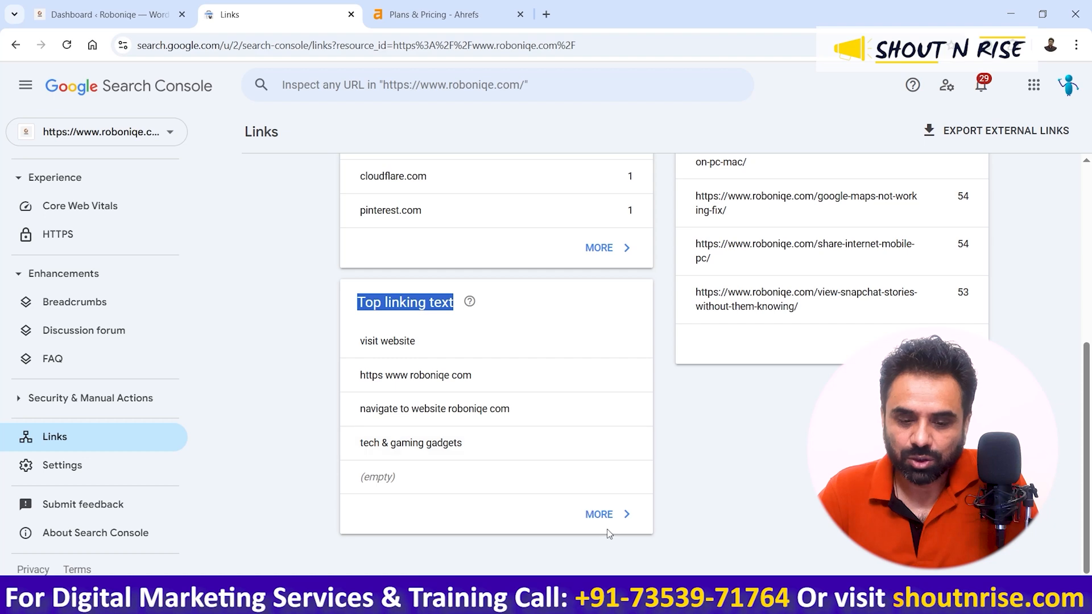
left_click(596, 514)
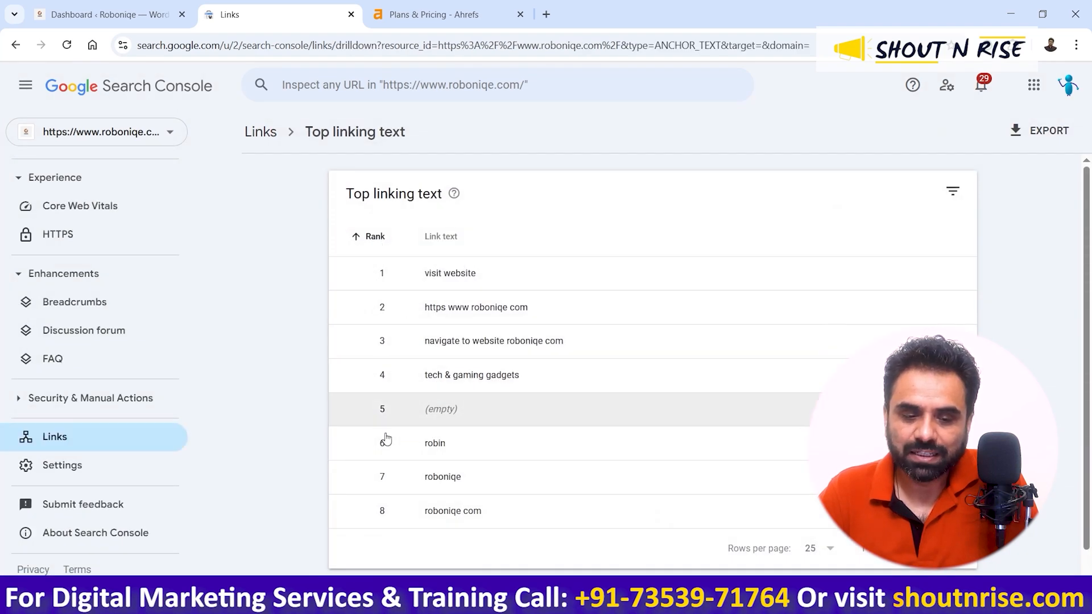
left_click_drag(422, 279, 478, 275)
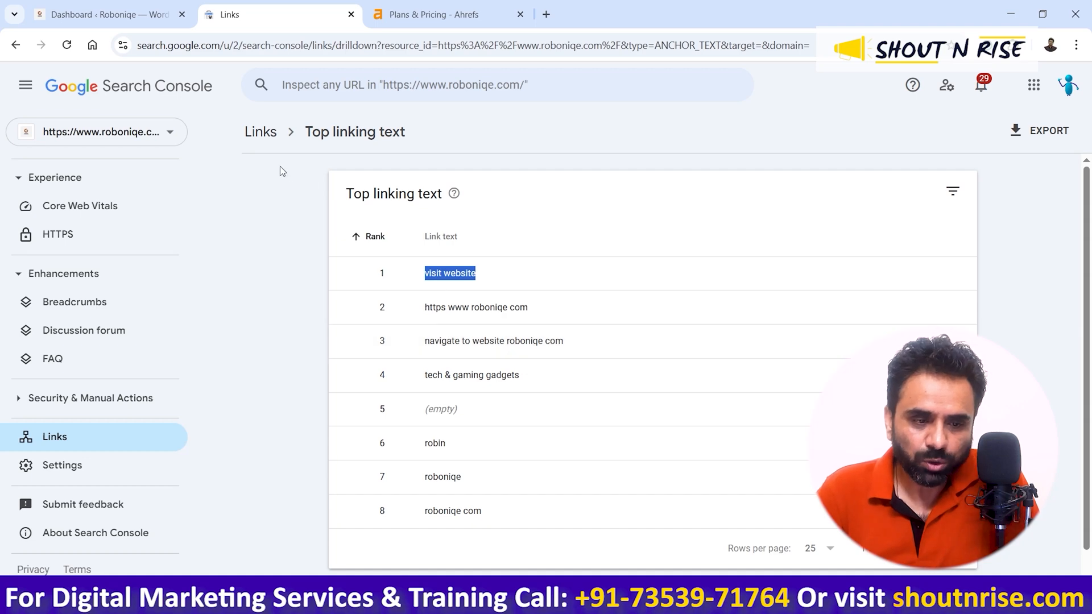
left_click(251, 132)
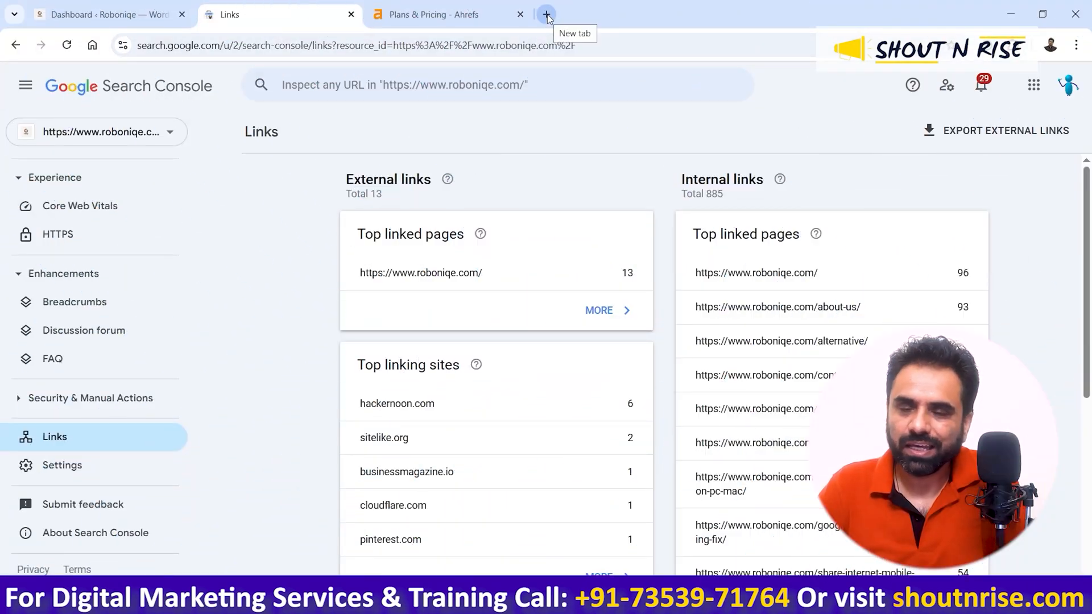
Step: Search Google for "free backlink checker" in a new browser tab
left_click(547, 15)
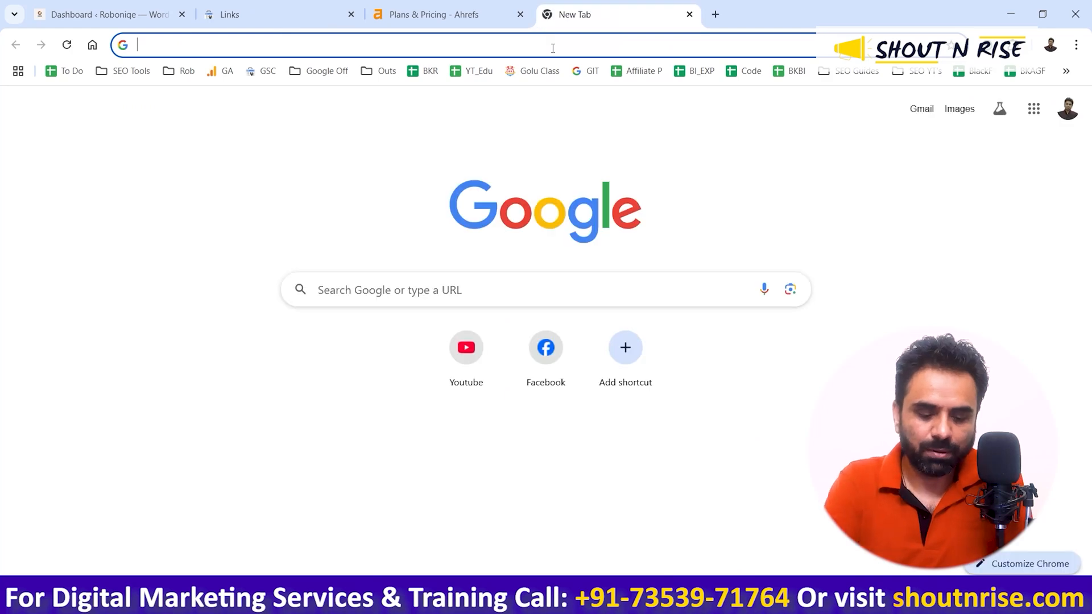
type("free back")
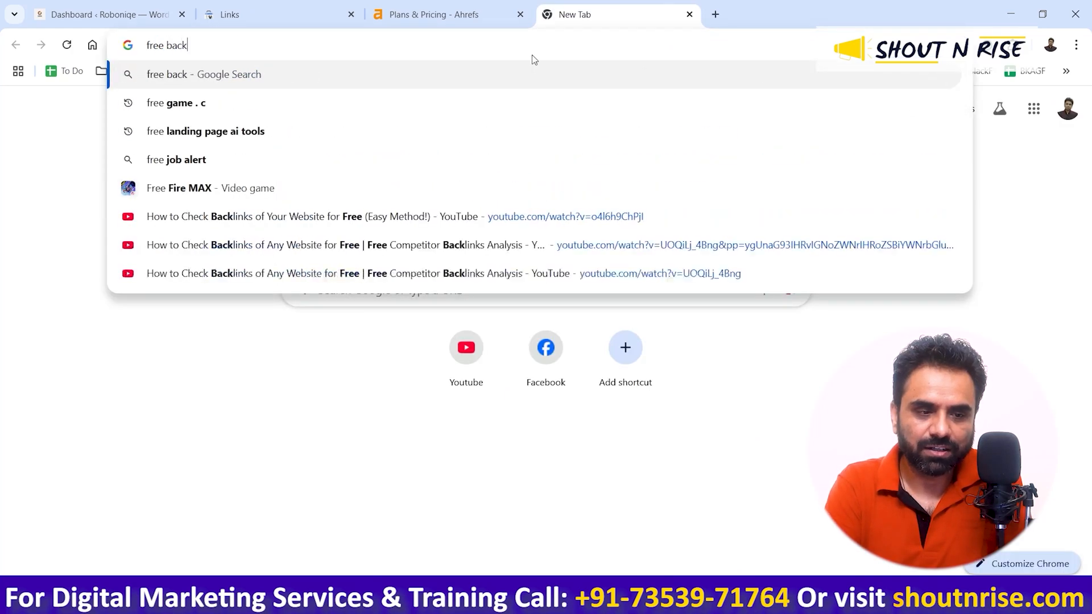
type("link ")
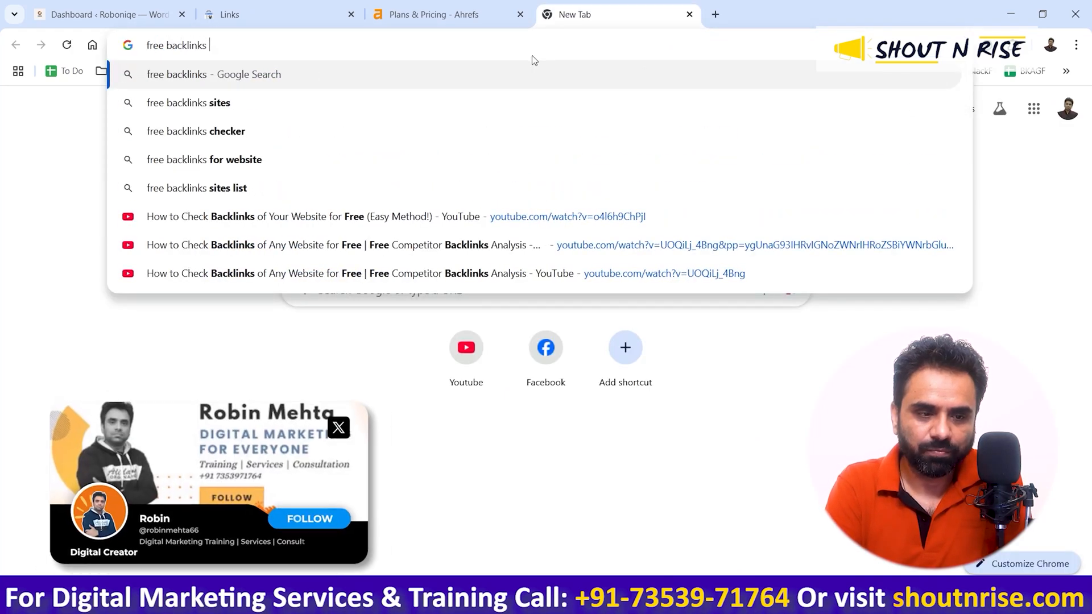
type("che")
key("Return")
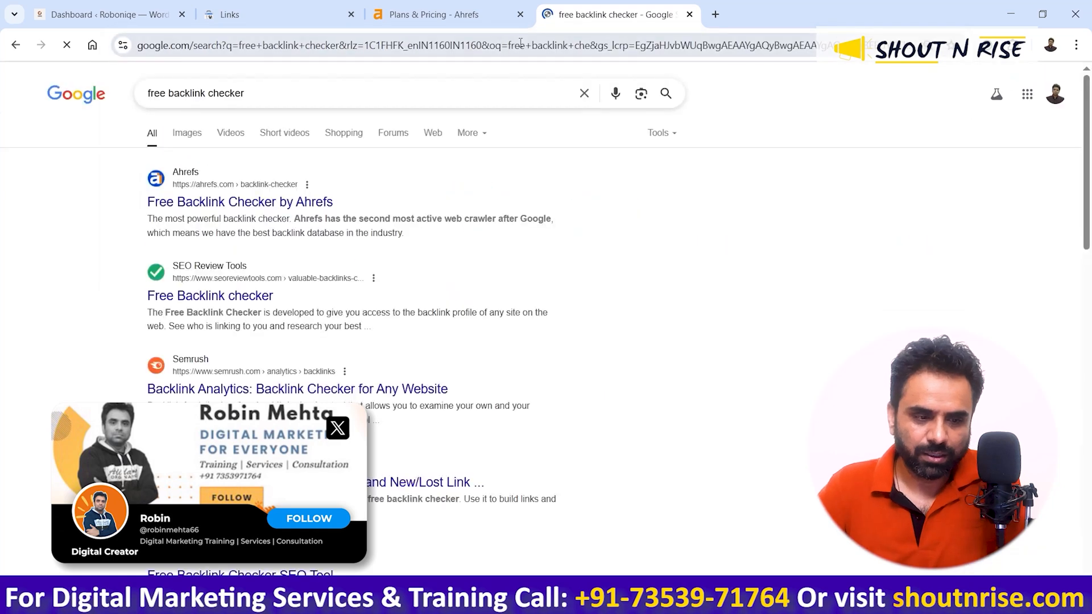
Step: Open the Free Backlink Checker by Ahrefs search result in a separate tab and switch to it
right_click(286, 206)
left_click(317, 221)
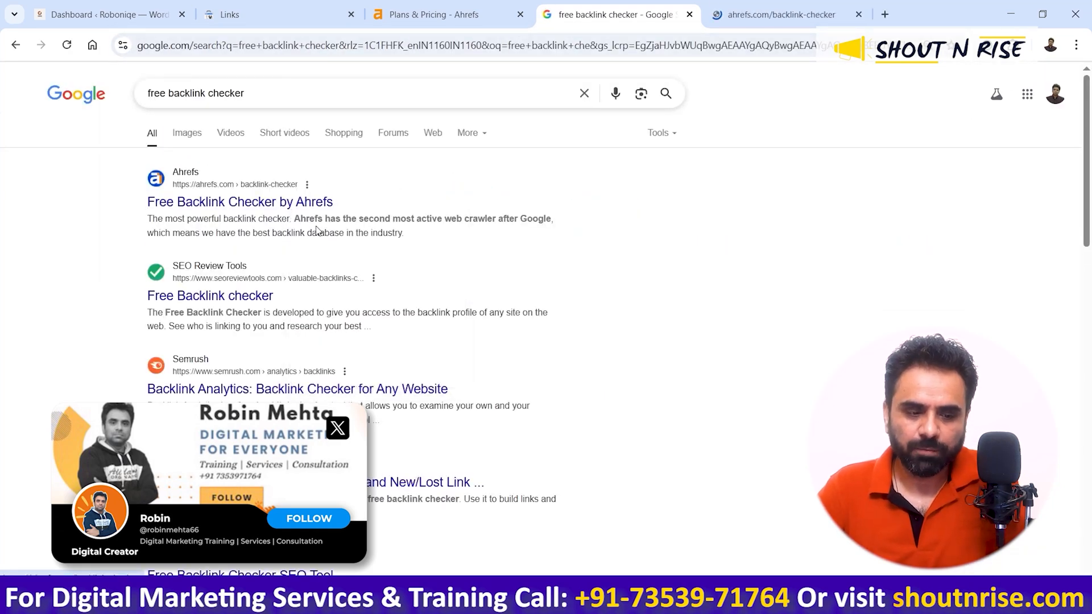
left_click(779, 5)
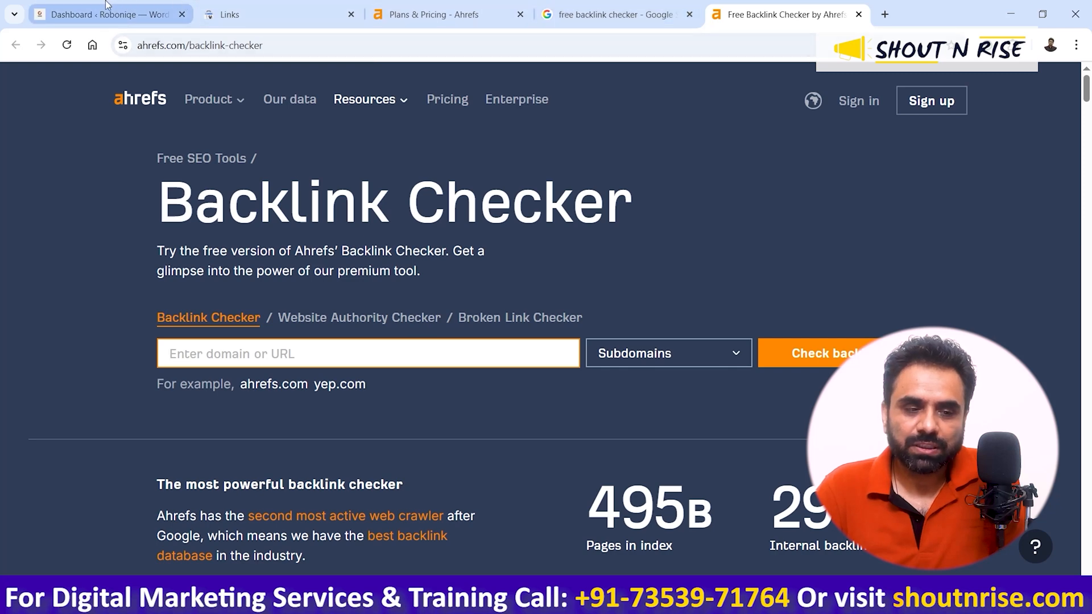
left_click(455, 6)
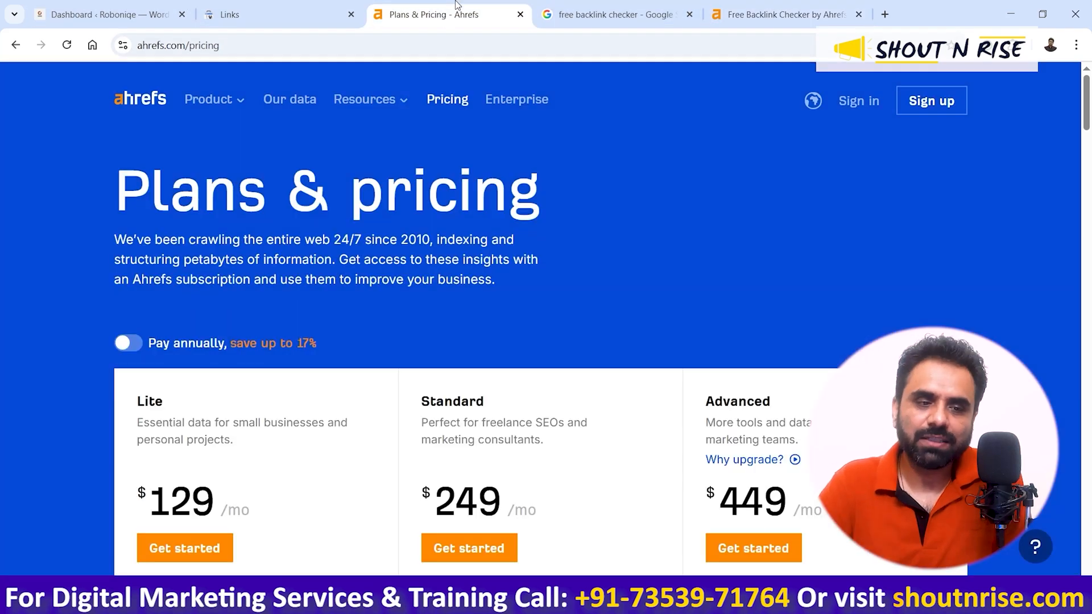
left_click(159, 14)
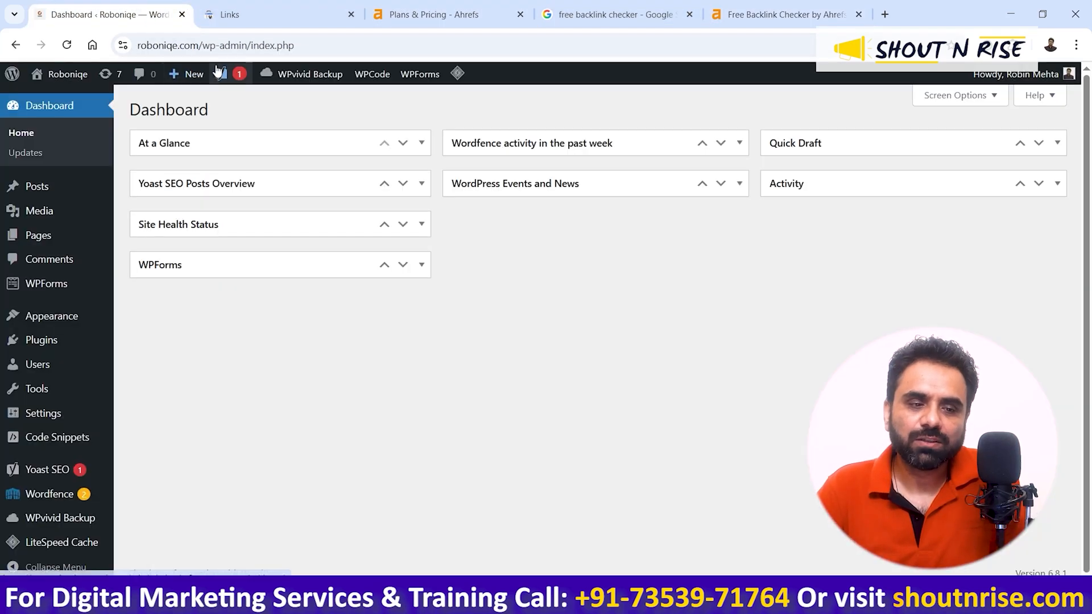
left_click_drag(206, 44, 137, 45)
key("ctrl+c")
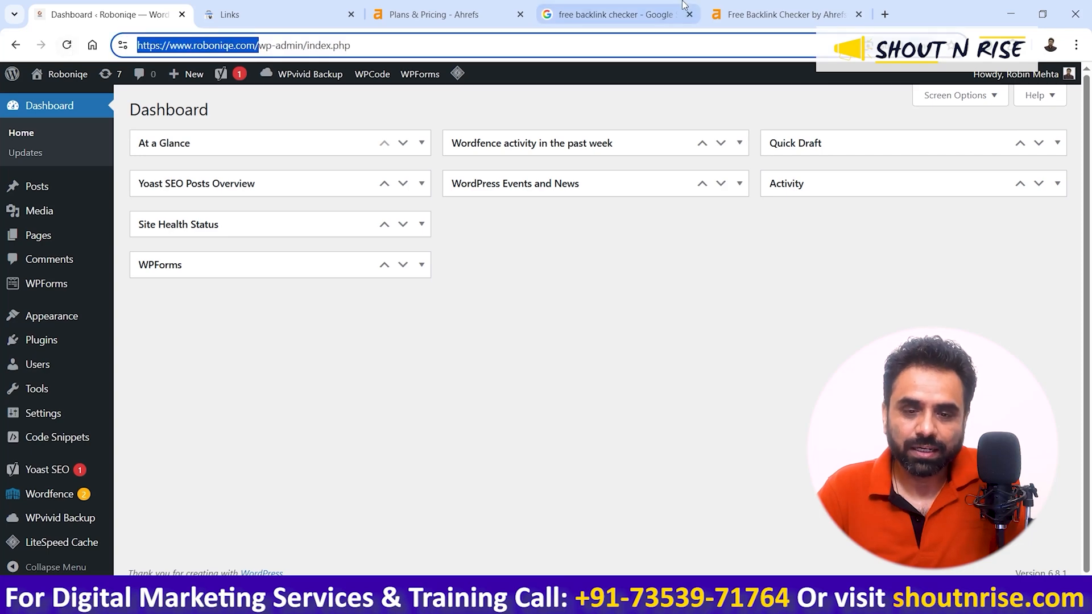
left_click(762, 5)
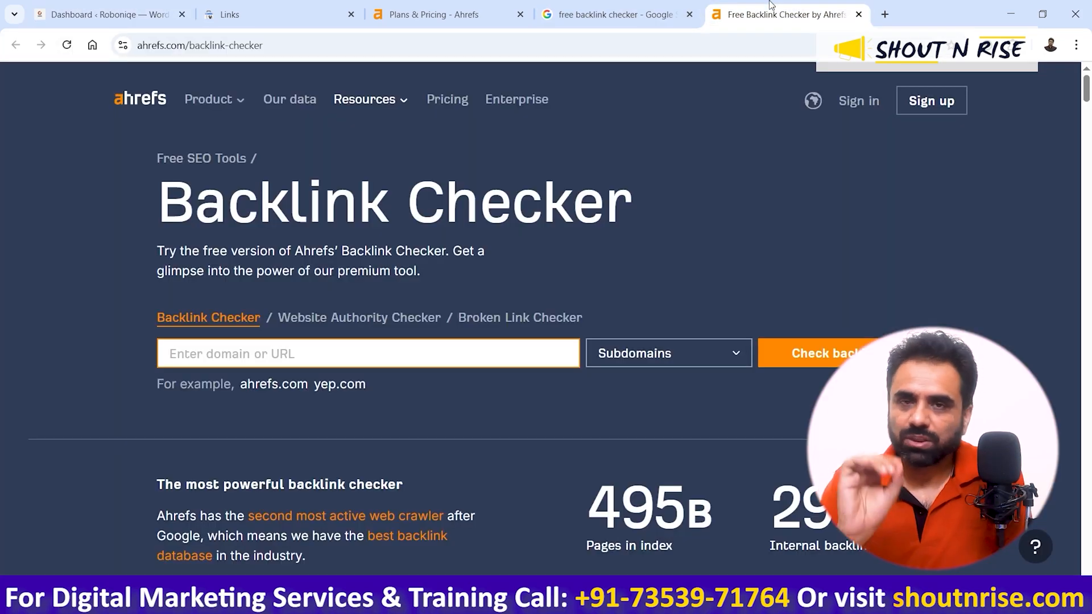
left_click(540, 352)
key("ctrl+v")
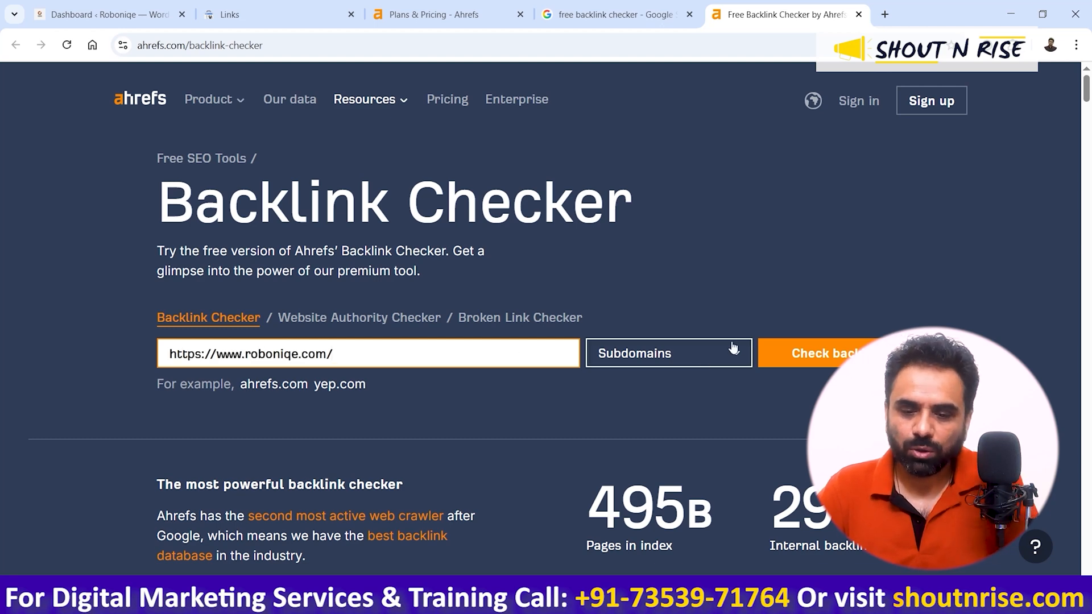
left_click(841, 357)
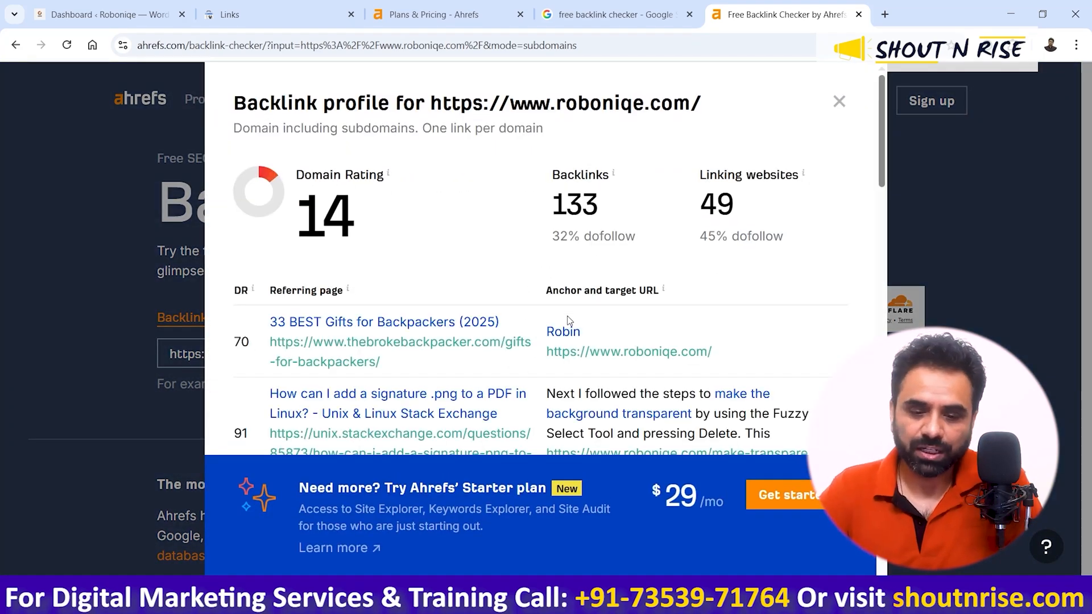
Step: Review the backlink profile's referring pages with their domain ratings, anchor texts and target URLs
scroll(584, 278, "down", 10)
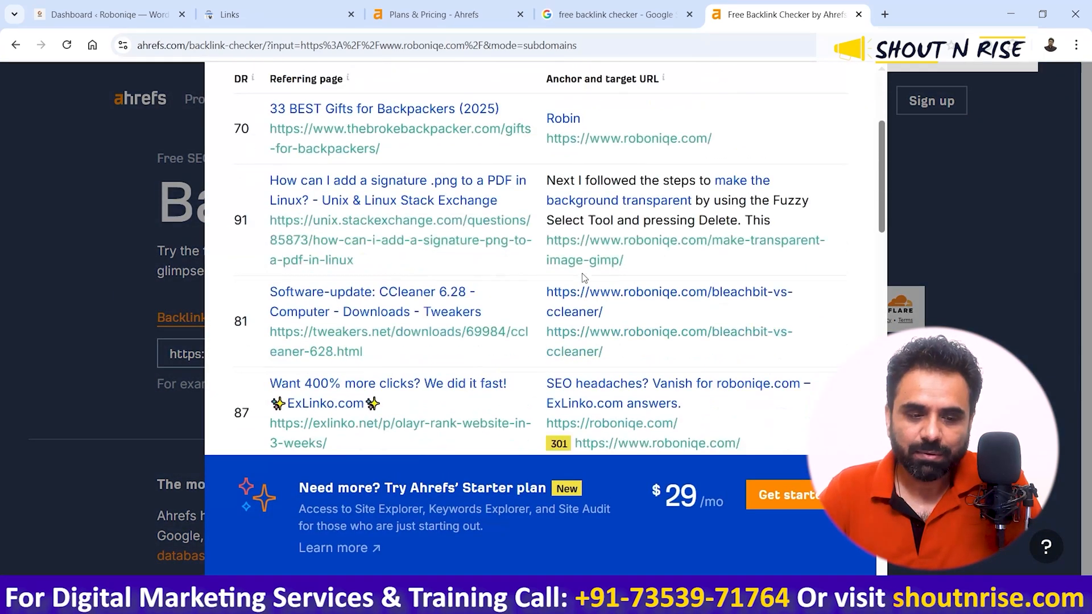
scroll(525, 261, "down", 15)
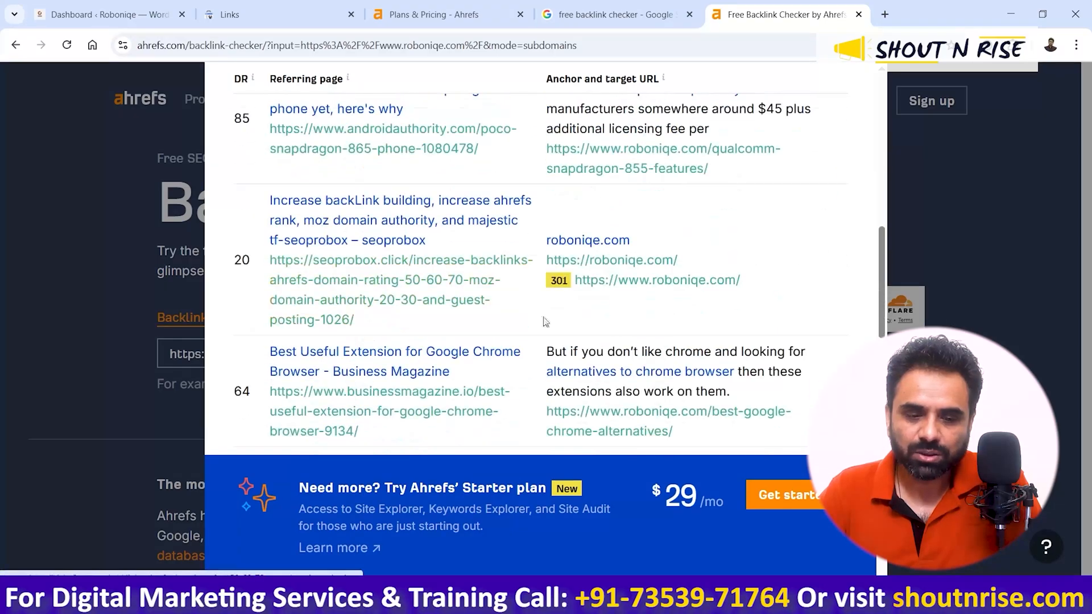
scroll(607, 261, "down", 7)
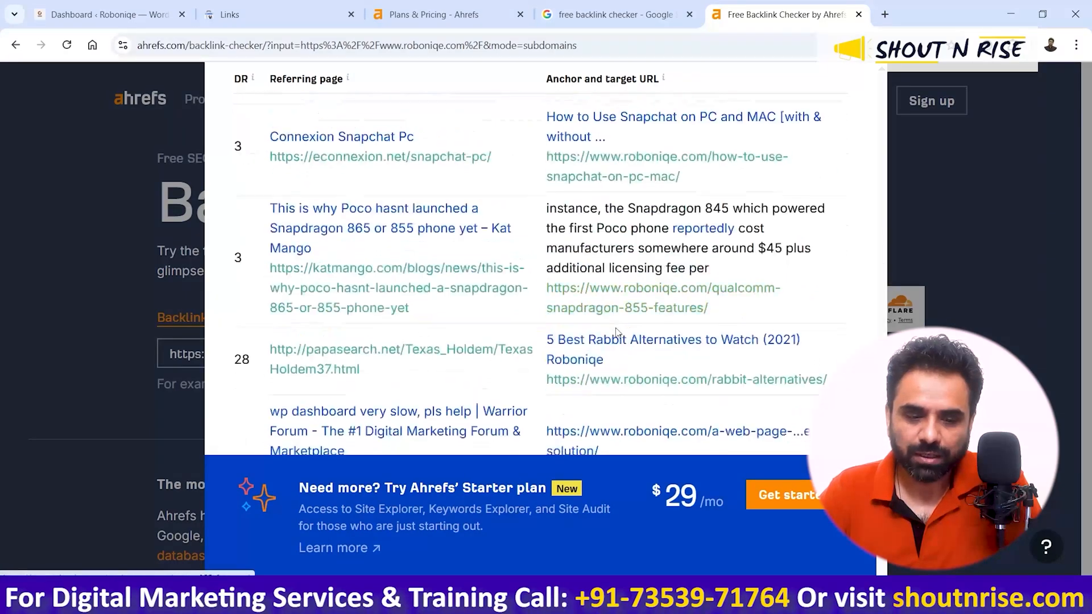
scroll(461, 332, "up", 3)
scroll(460, 332, "up", 20)
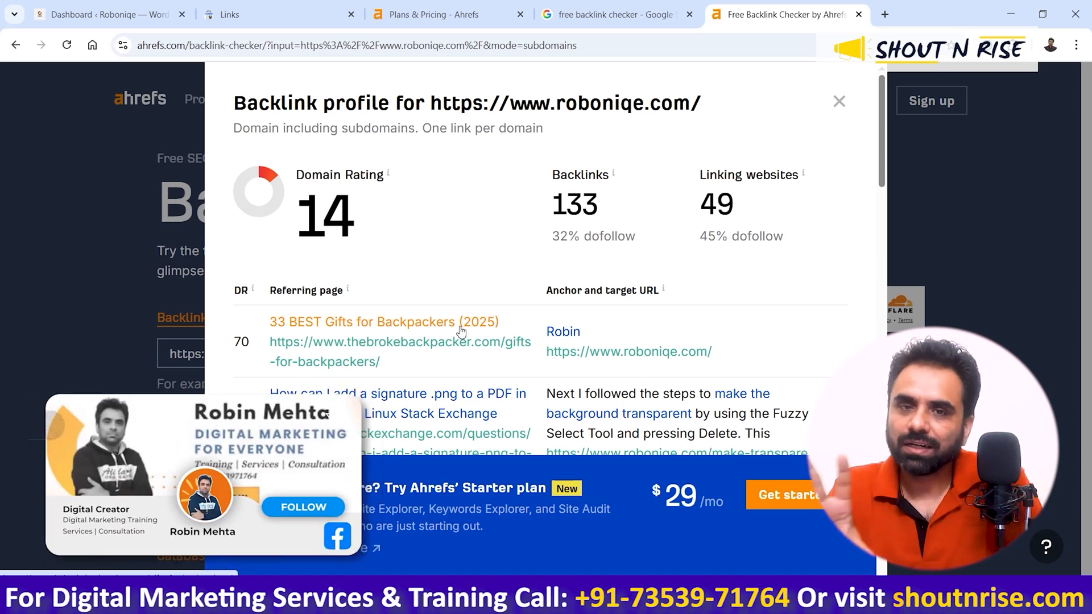
Step: Look through the rest of the pages linking to roboniqe.com and close the backlink profile
scroll(461, 331, "down", 3)
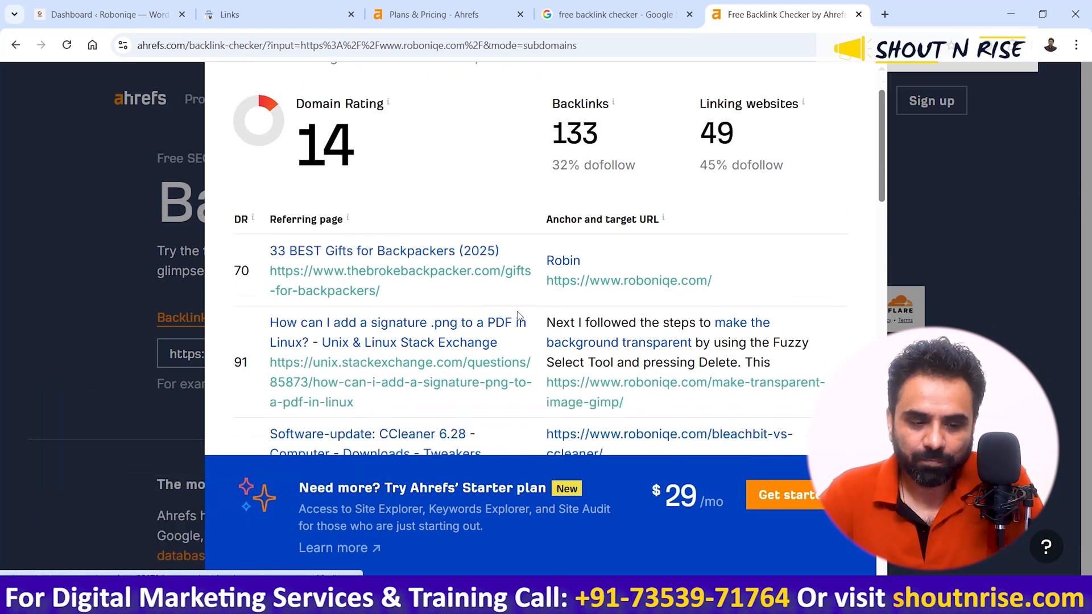
scroll(414, 324, "down", 3)
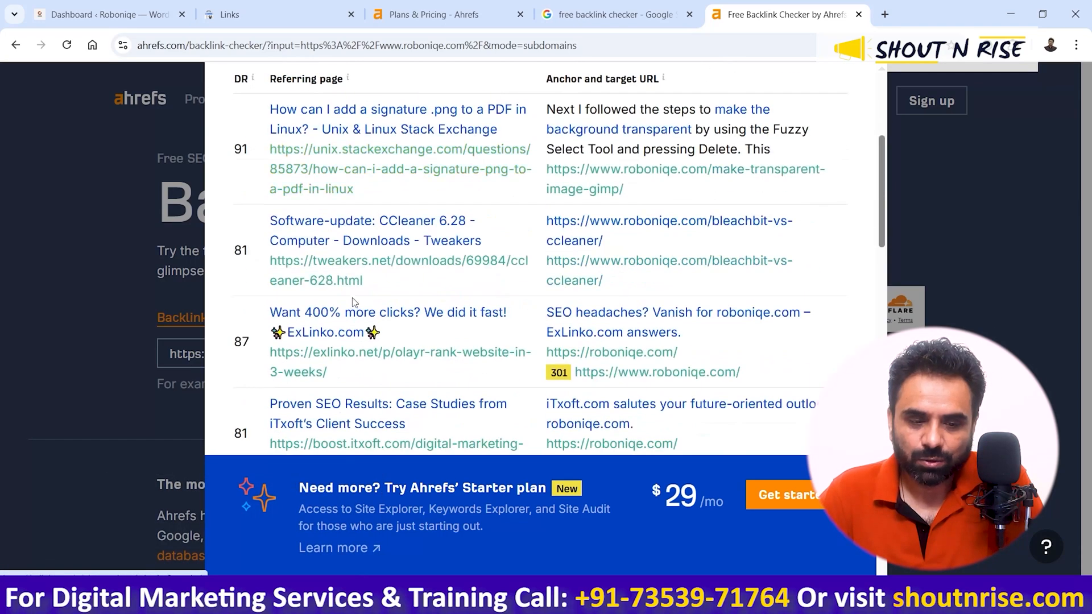
scroll(419, 284, "down", 3)
scroll(376, 283, "down", 1)
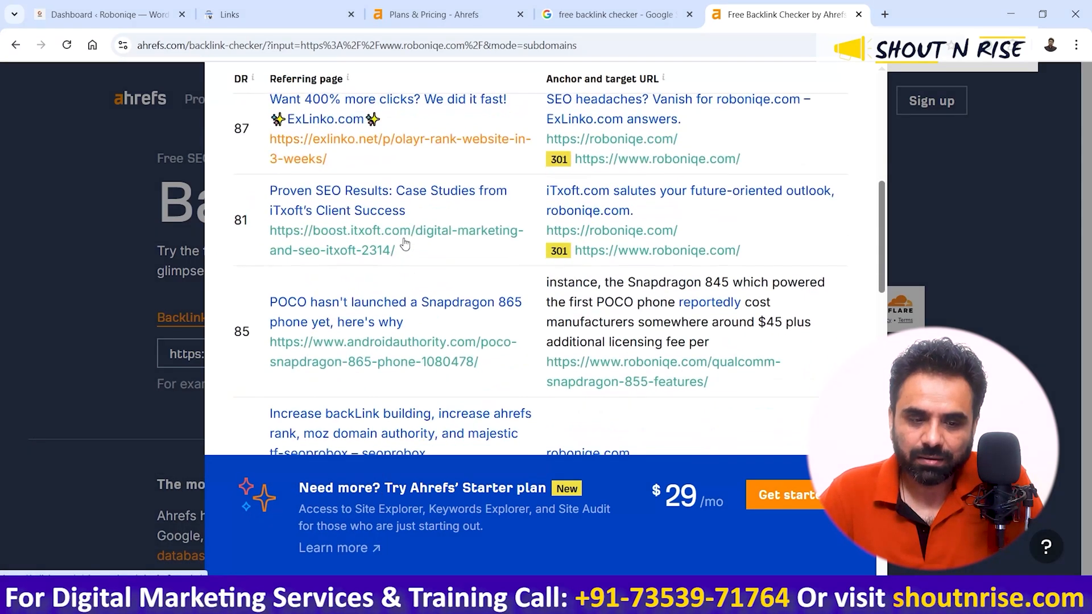
scroll(364, 283, "down", 6)
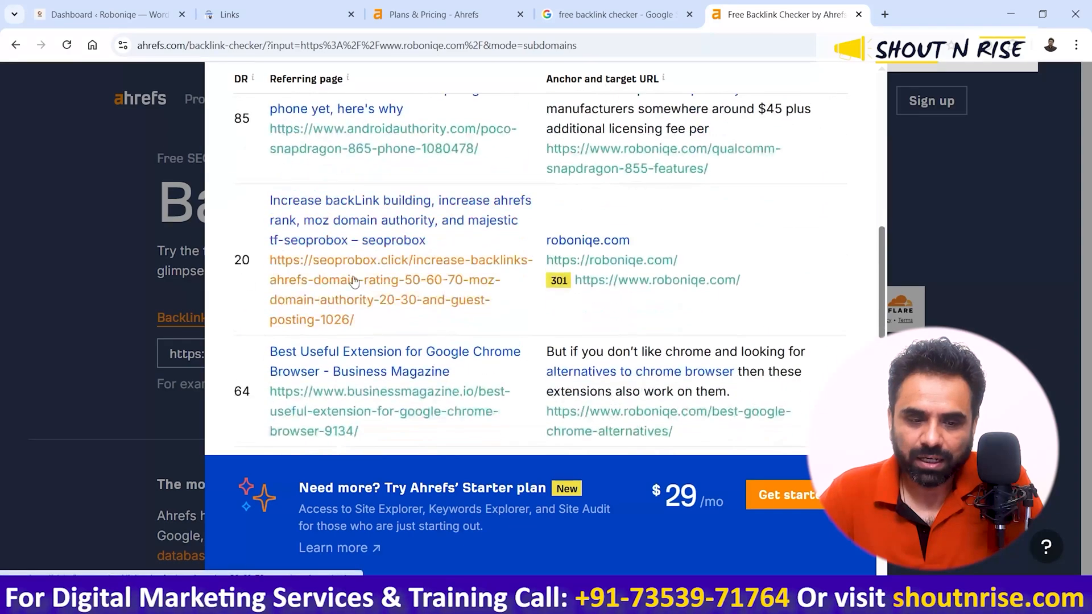
scroll(402, 280, "down", 4)
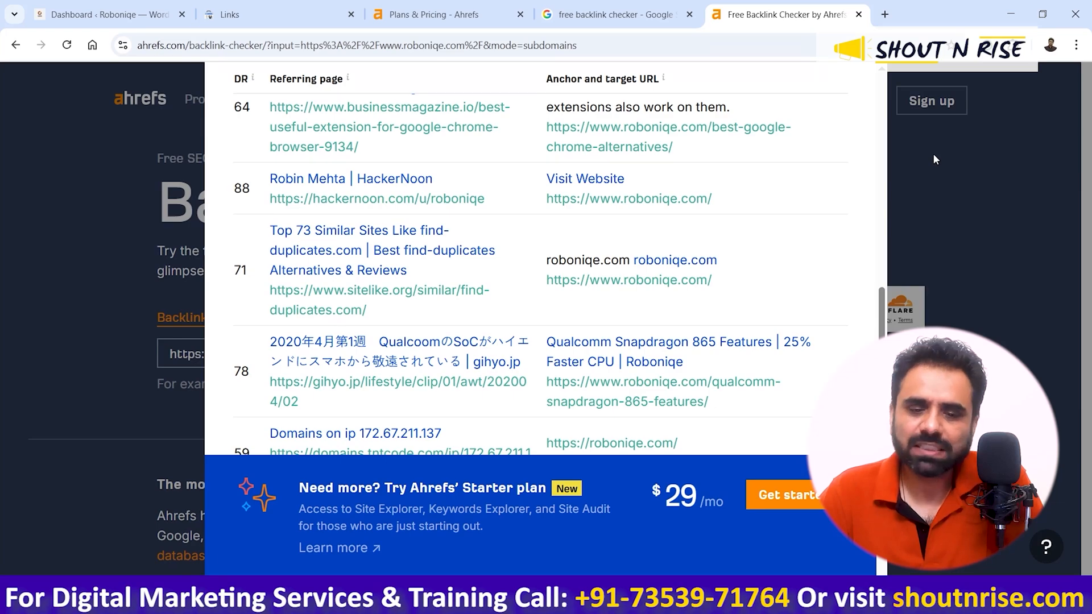
scroll(808, 148, "up", 15)
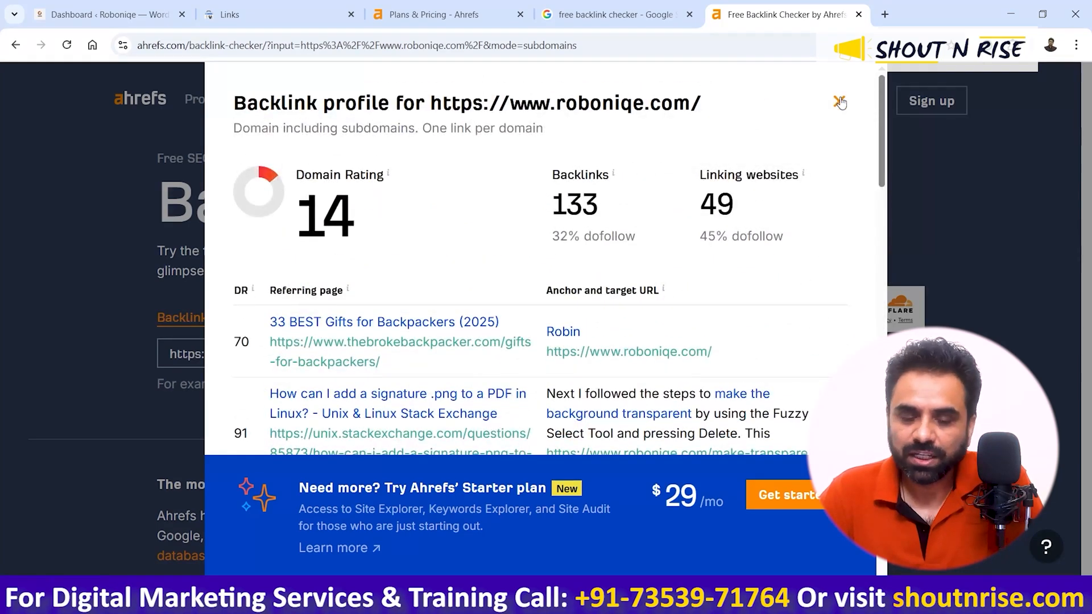
left_click(840, 102)
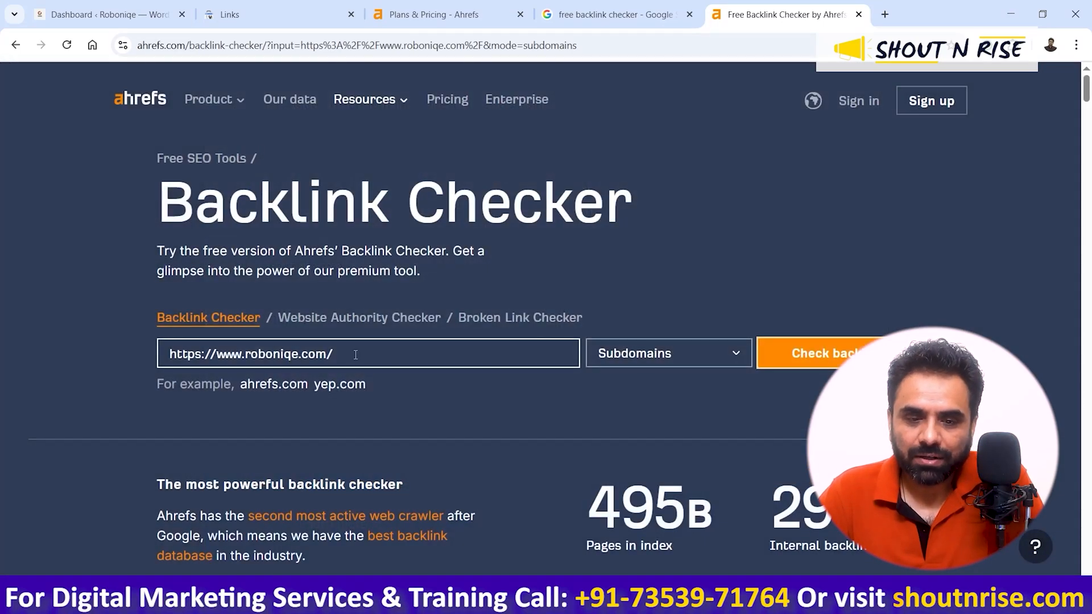
Step: Open the Roboniqe site's front page in a separate tab from the WordPress dashboard
left_click(124, 6)
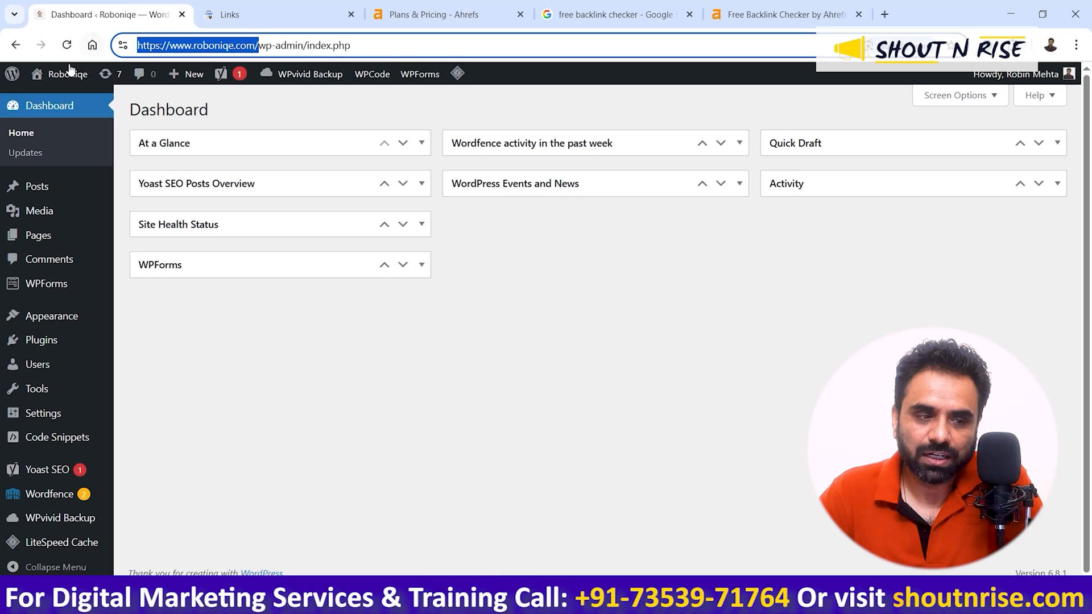
mouse_move(66, 76)
right_click(51, 98)
left_click(66, 110)
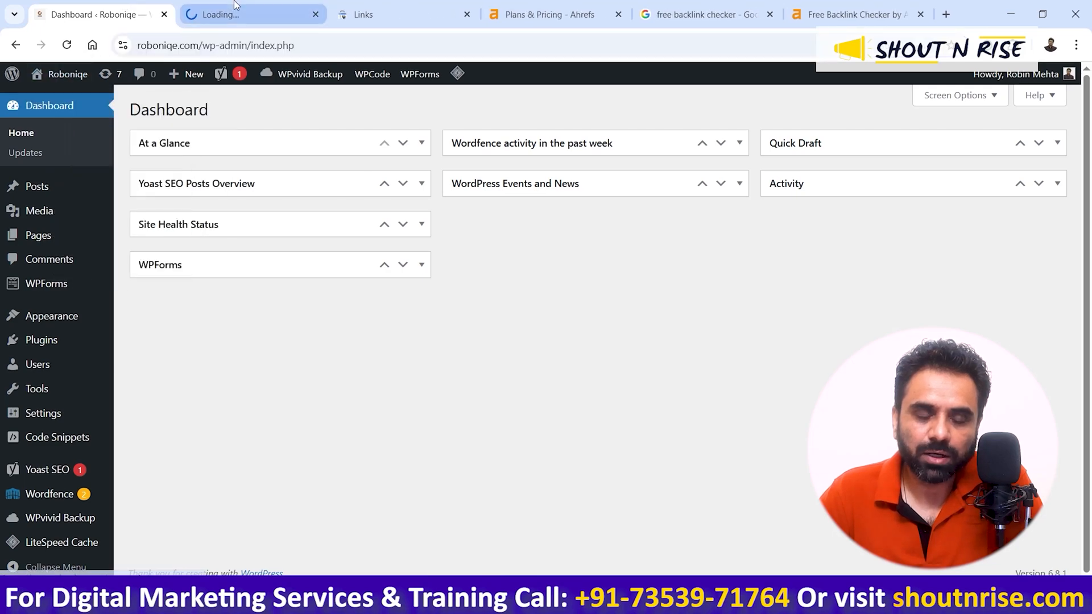
key("ctrl+Tab")
Step: Return to the Ahrefs backlink profile and examine the site's total backlinks and linking websites
left_click(852, 7)
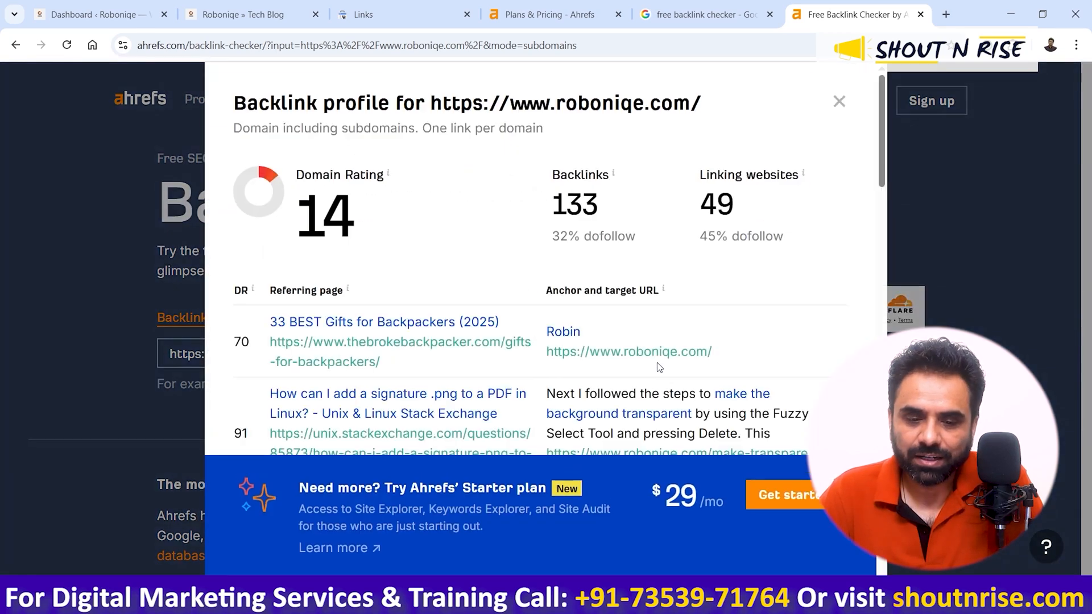
left_click_drag(555, 187, 607, 225)
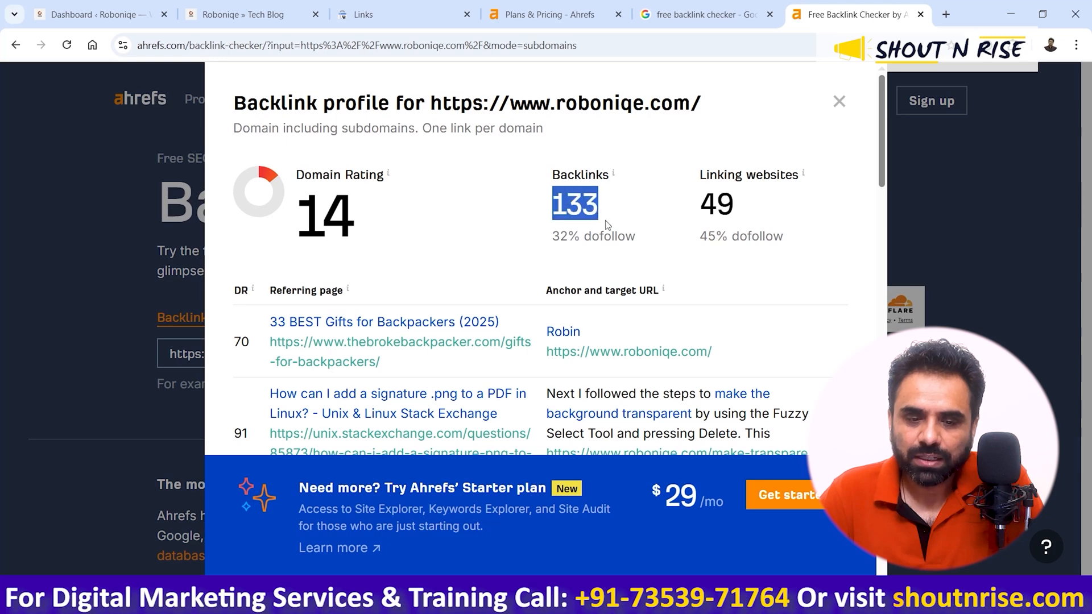
left_click_drag(803, 175, 733, 201)
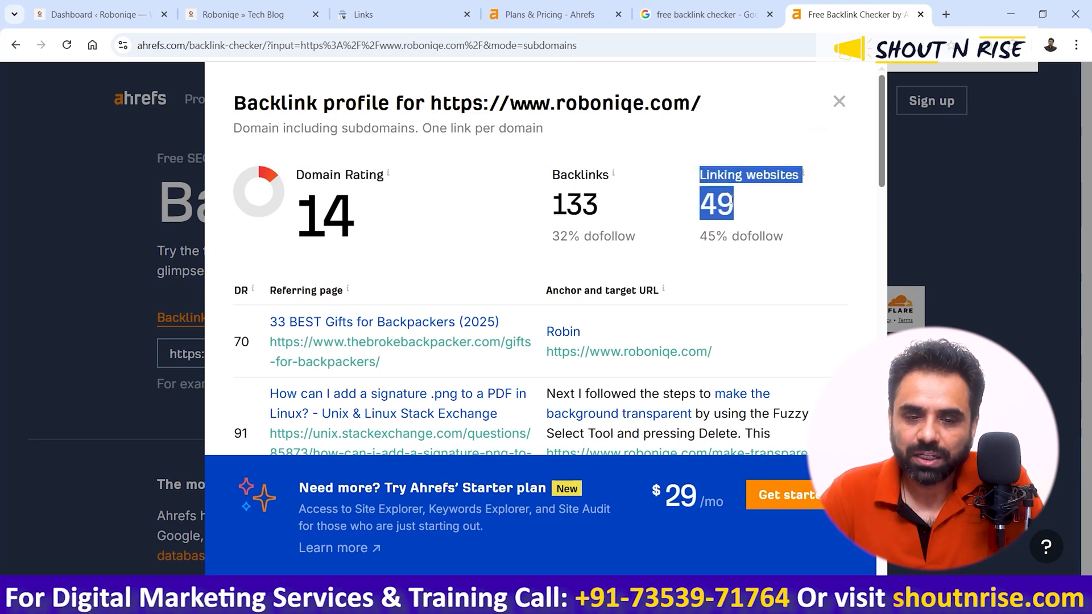
Step: Open the "How to Use Snapchat on PC and MAC (2023)" post on the Roboniqe site and copy its URL
left_click(207, 7)
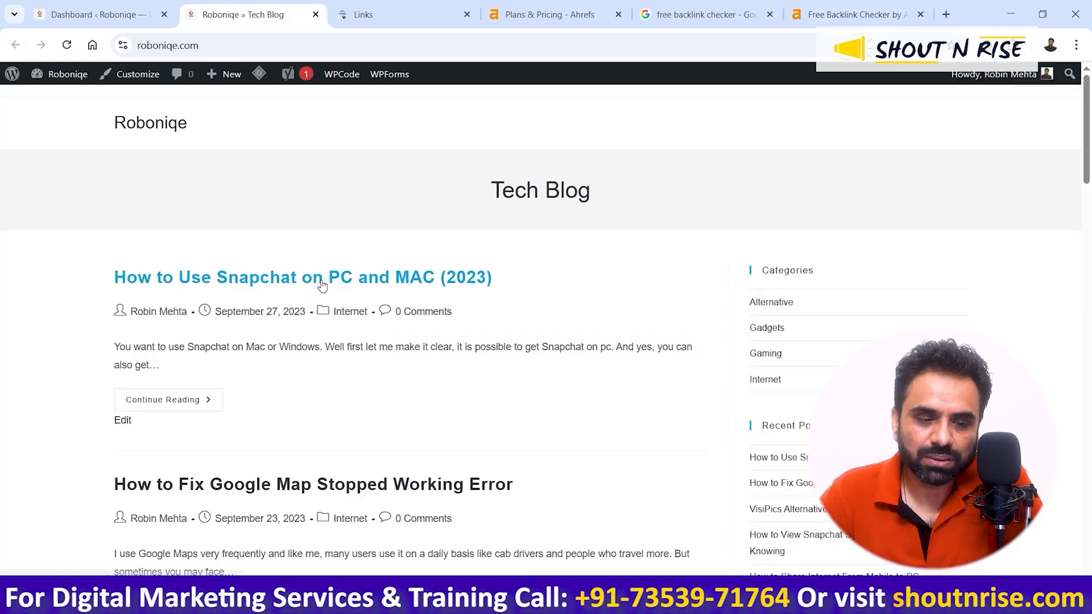
left_click(323, 283)
left_click(319, 45)
right_click(323, 46)
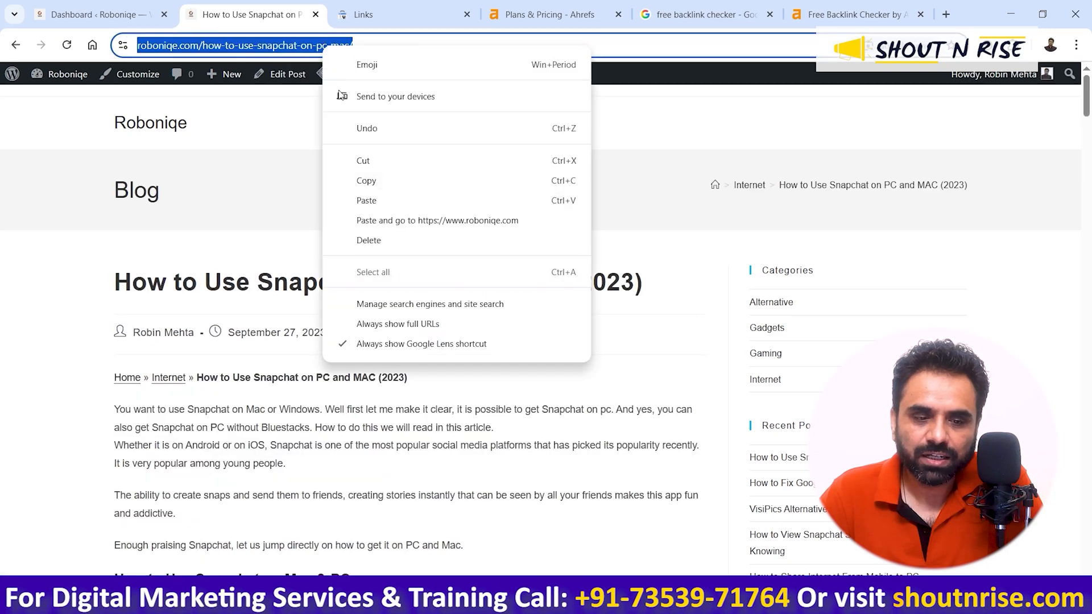
left_click(366, 180)
left_click(706, 14)
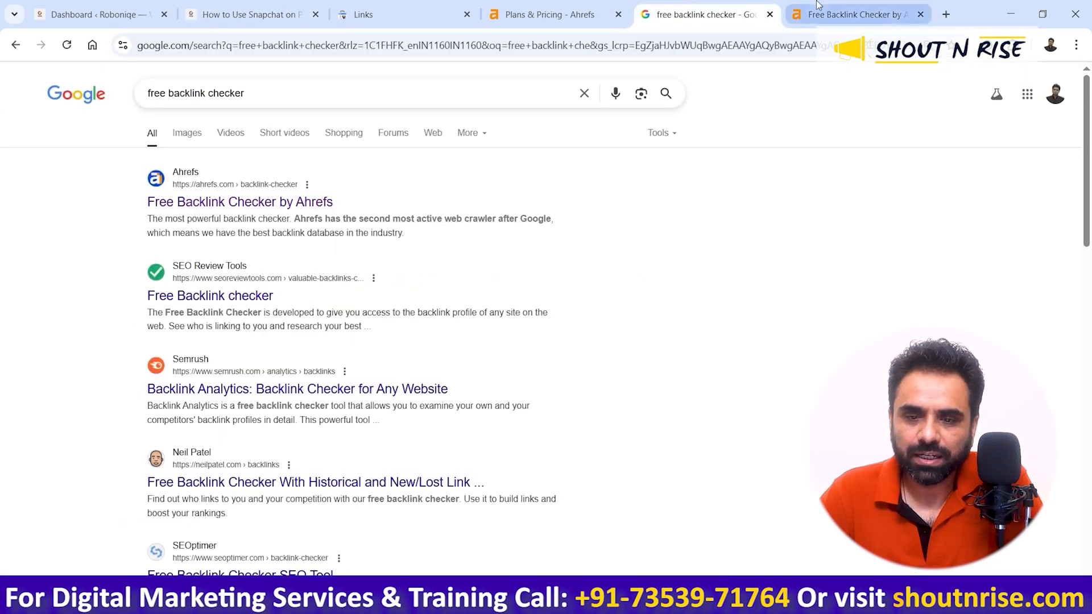
left_click(856, 14)
left_click(840, 102)
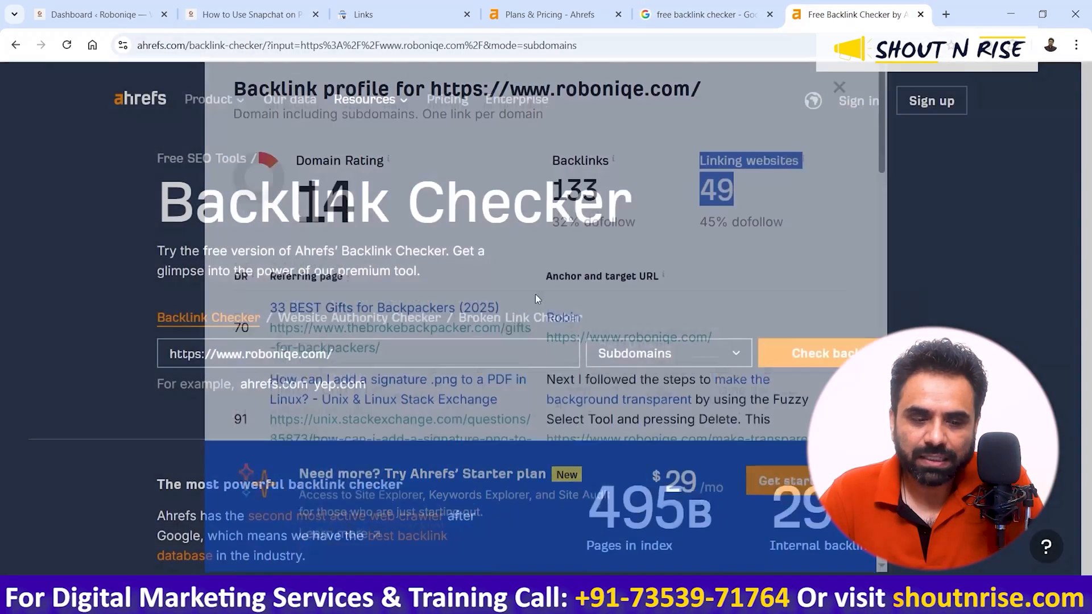
triple_click(278, 355)
right_click(279, 354)
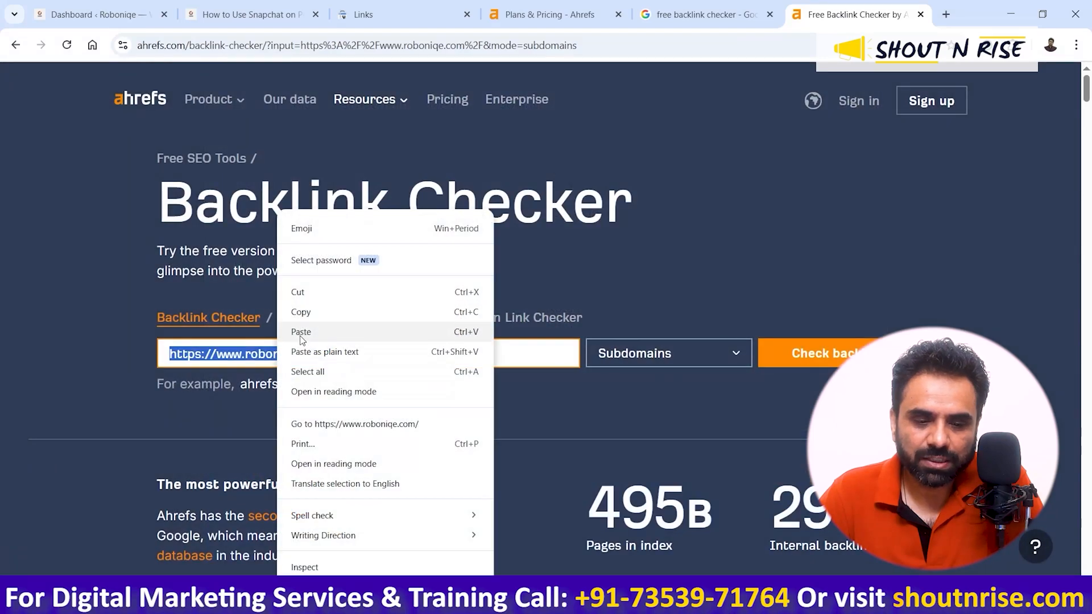
left_click(300, 334)
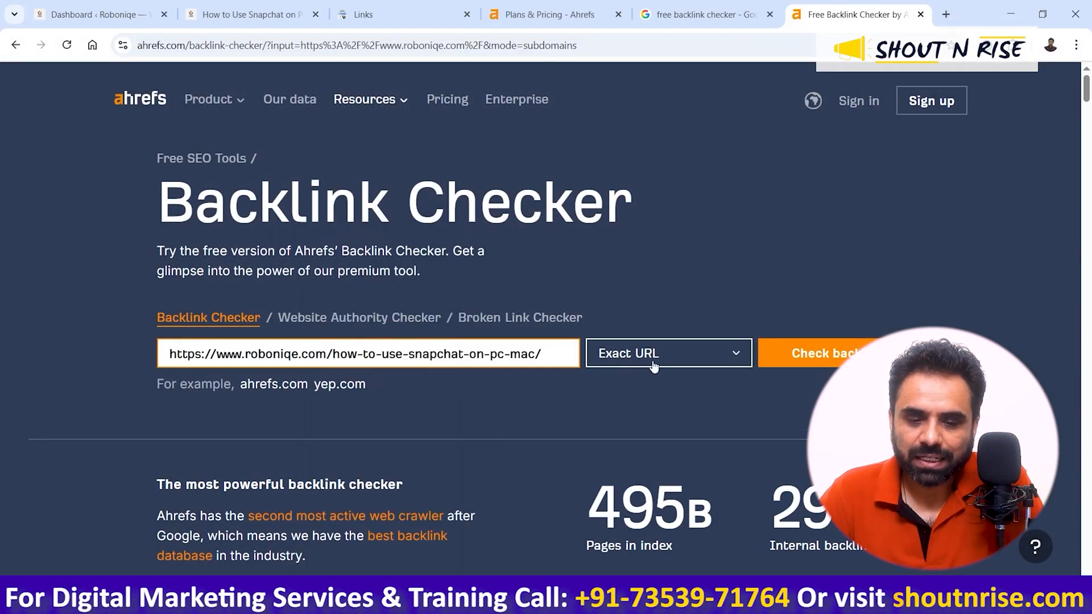
left_click(817, 352)
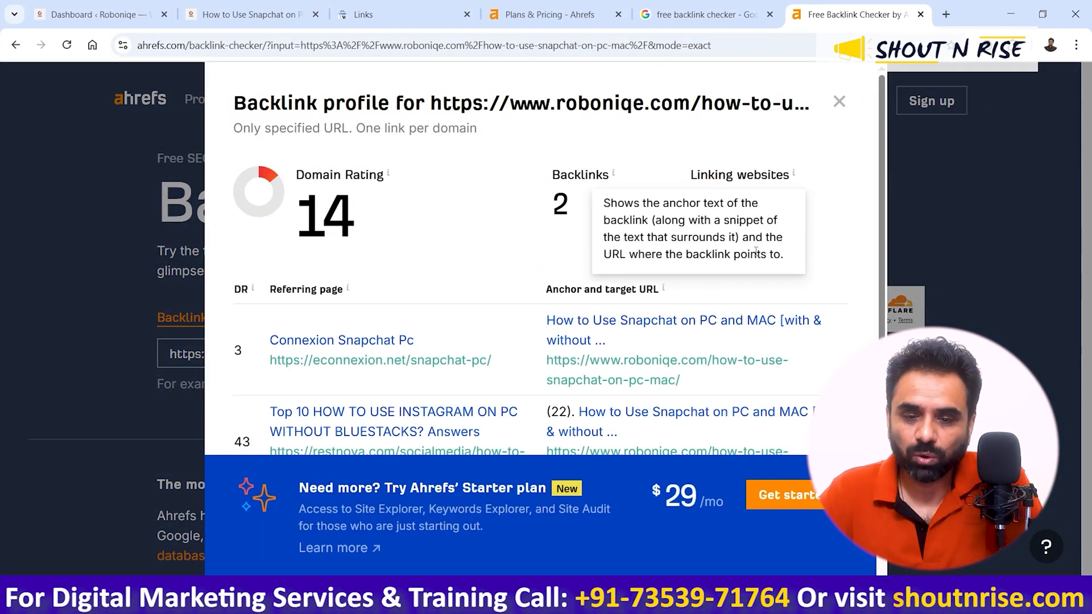
double_click(569, 208)
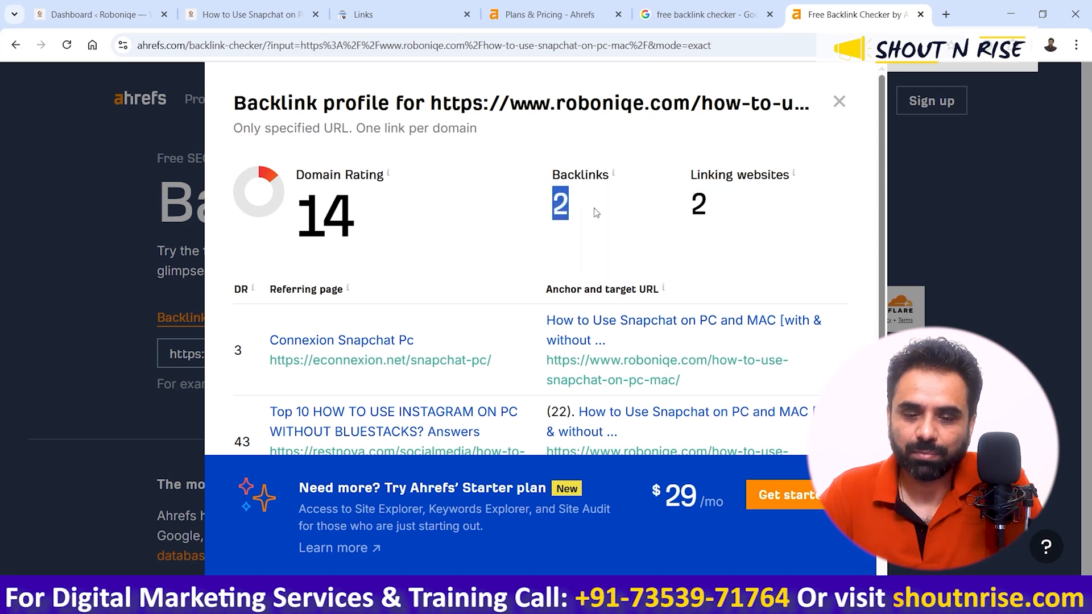
left_click(840, 102)
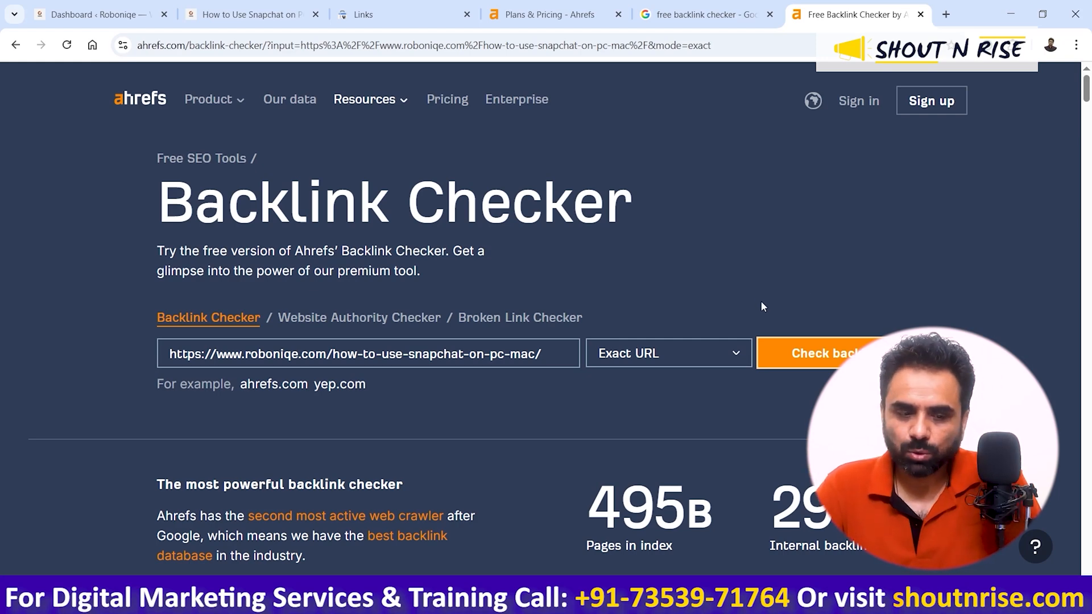
Step: Find the free Webmaster Tools plan on the Ahrefs Plans & Pricing page and start its sign-up
left_click(561, 11)
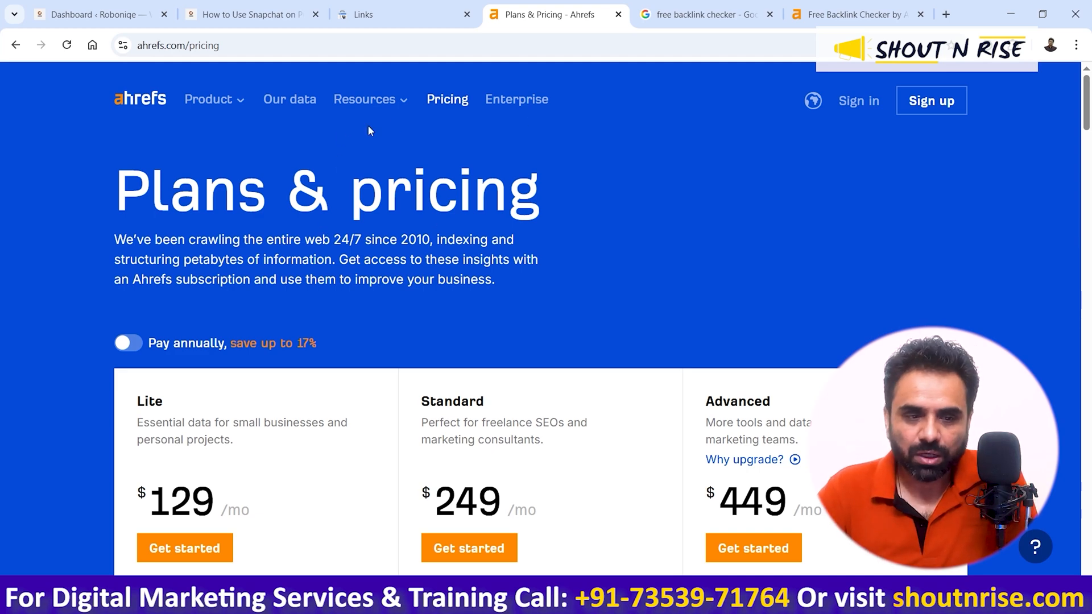
left_click(959, 107)
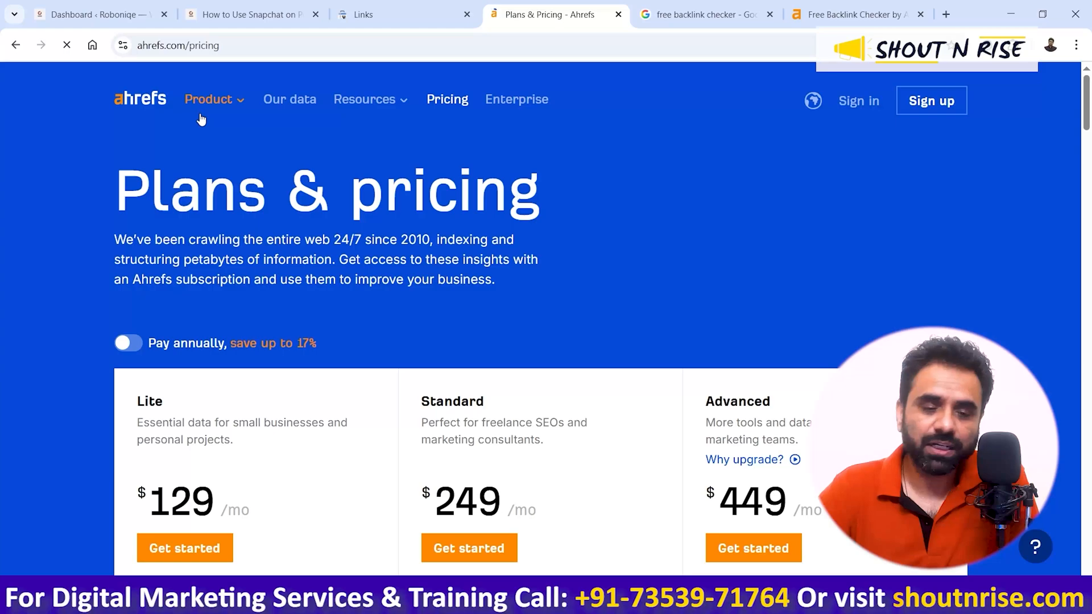
scroll(357, 243, "down", 15)
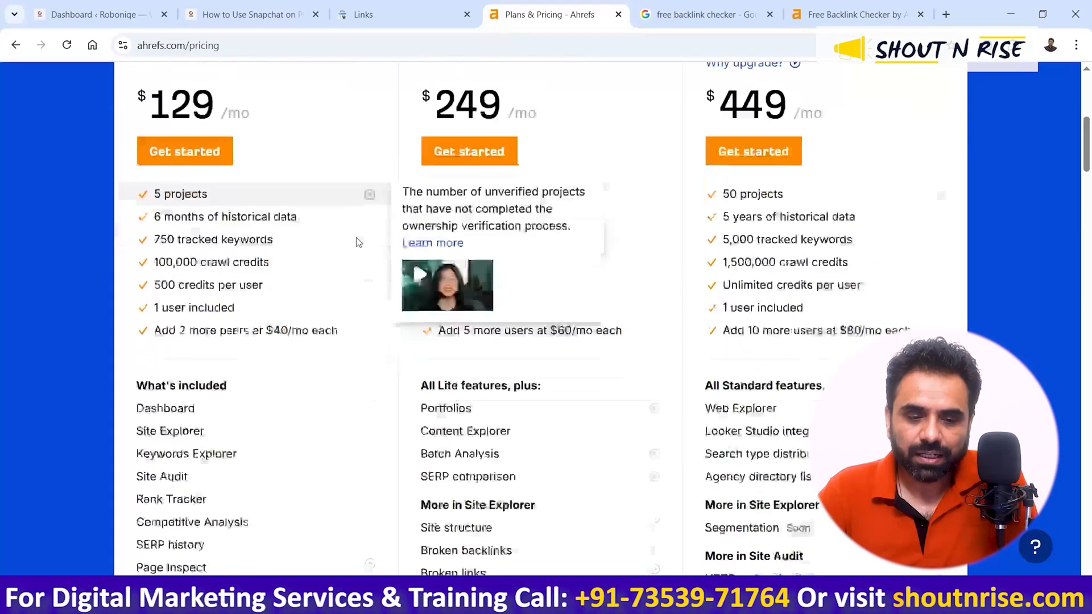
scroll(357, 243, "down", 6)
scroll(358, 241, "down", 8)
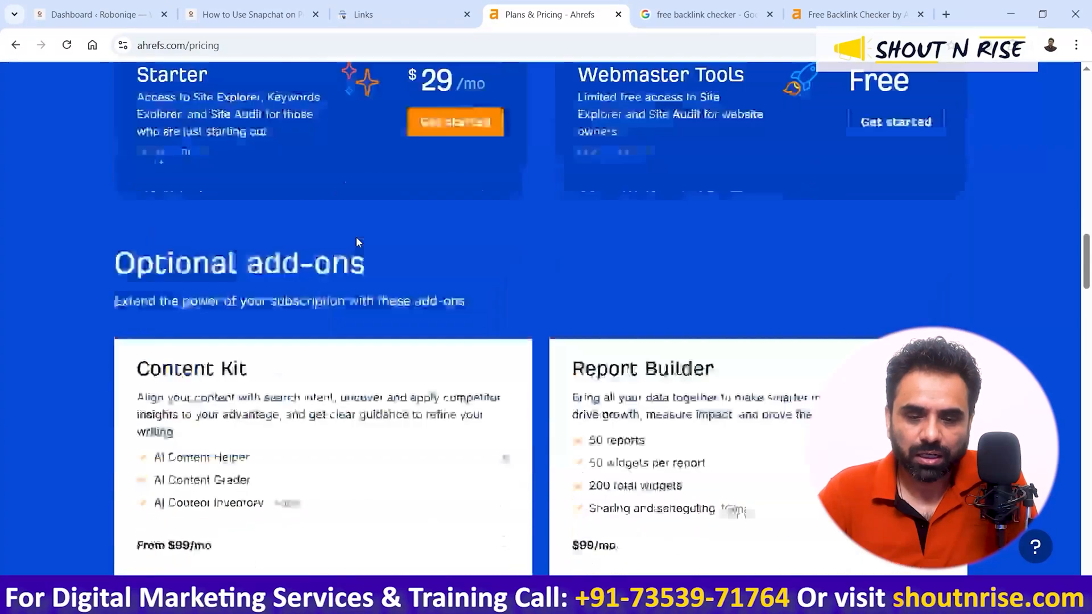
scroll(357, 241, "up", 6)
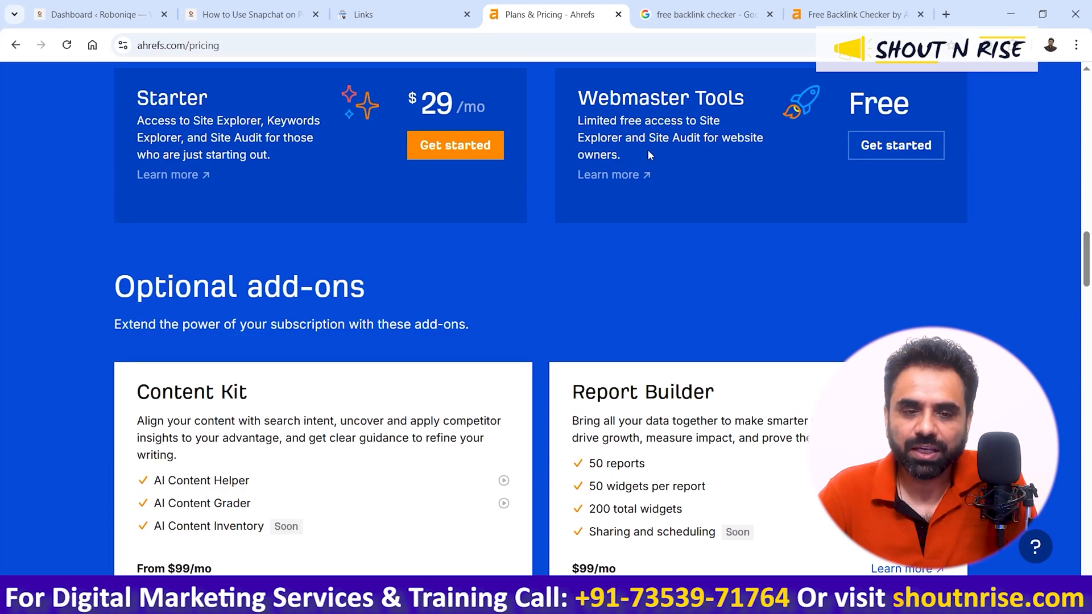
scroll(672, 165, "up", 3)
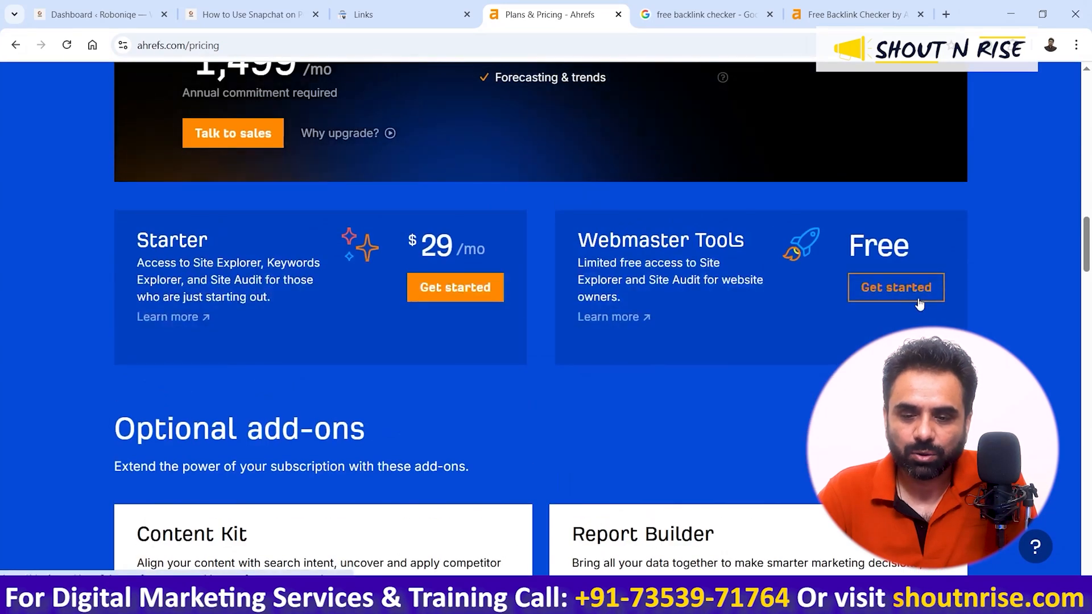
left_click(920, 288)
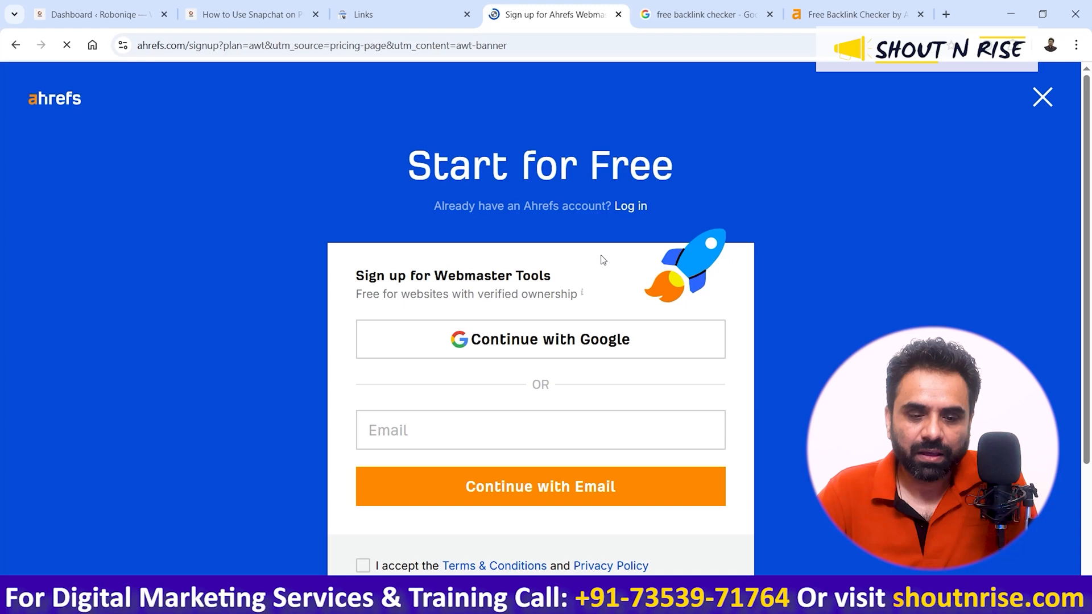
Step: Start a new project in the Ahrefs dashboard and compare the Import from GSC and Add manually options
scroll(603, 260, "down", 2)
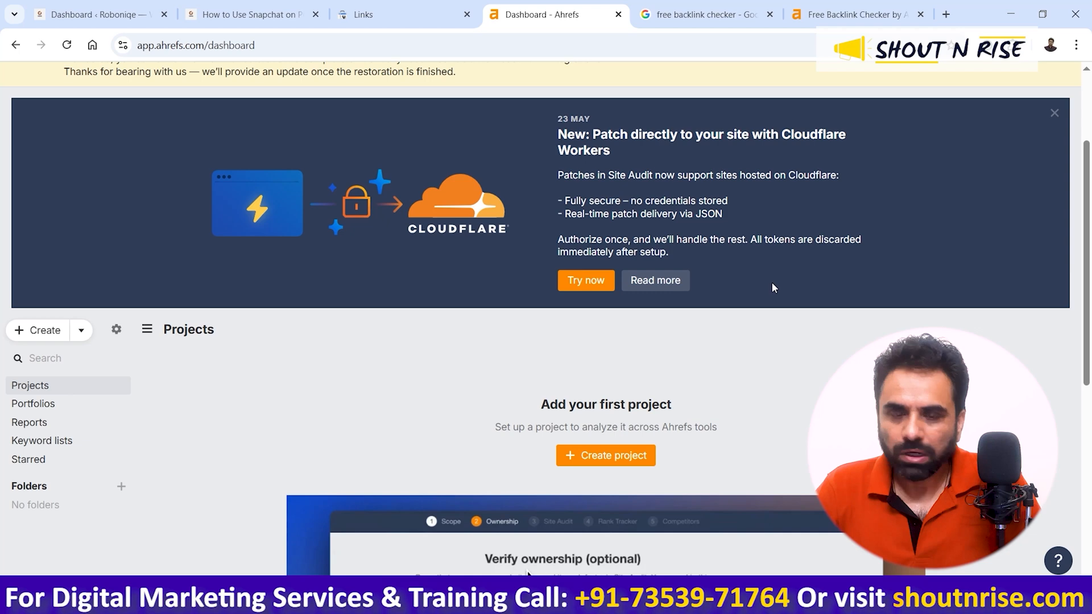
scroll(774, 284, "down", 1)
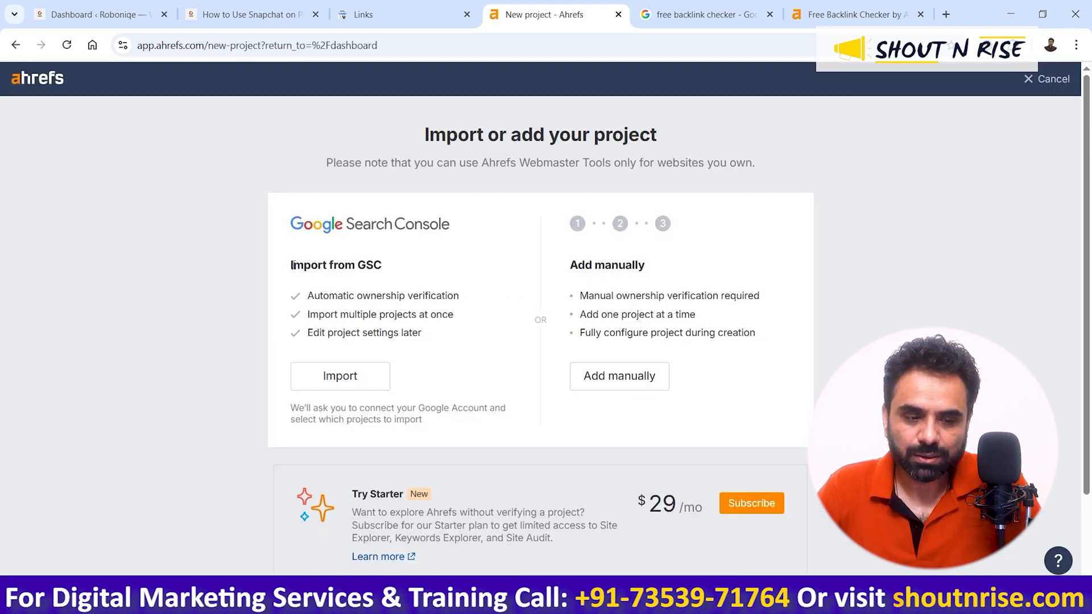
left_click_drag(291, 265, 378, 279)
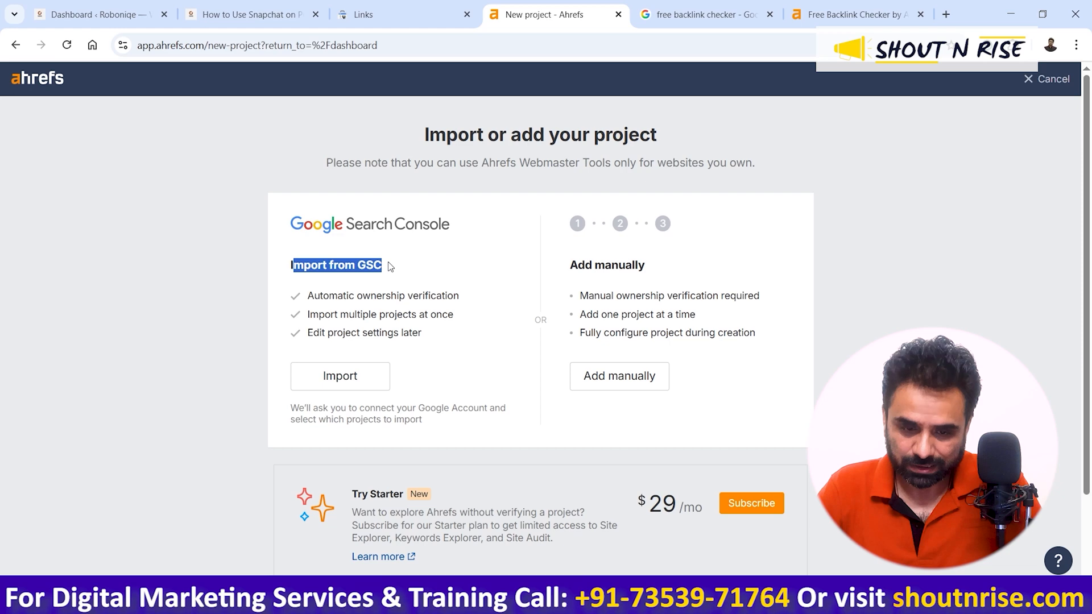
left_click(389, 262)
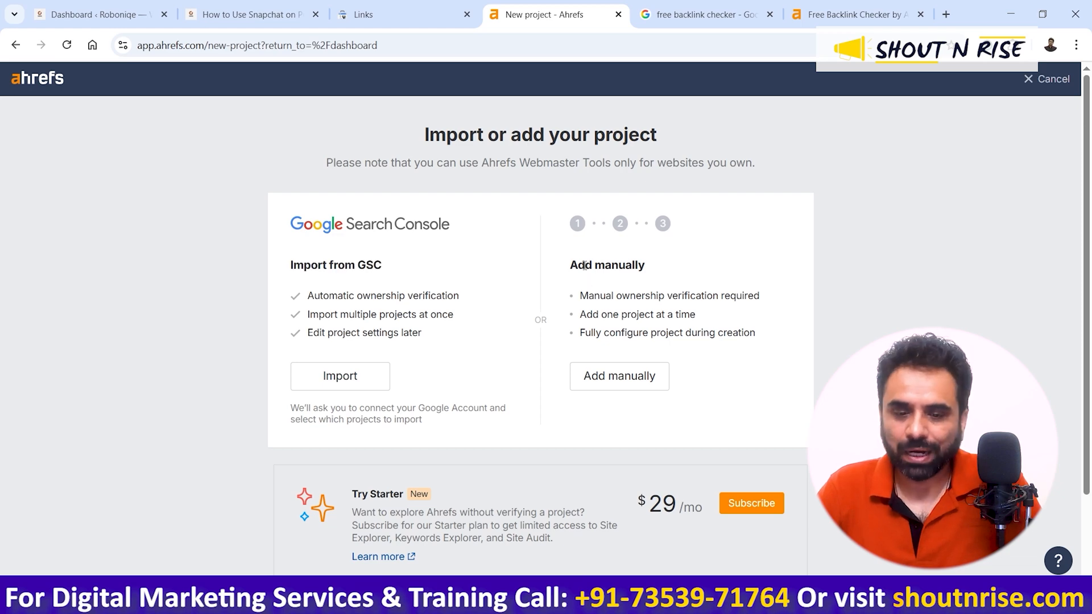
left_click_drag(570, 263, 656, 271)
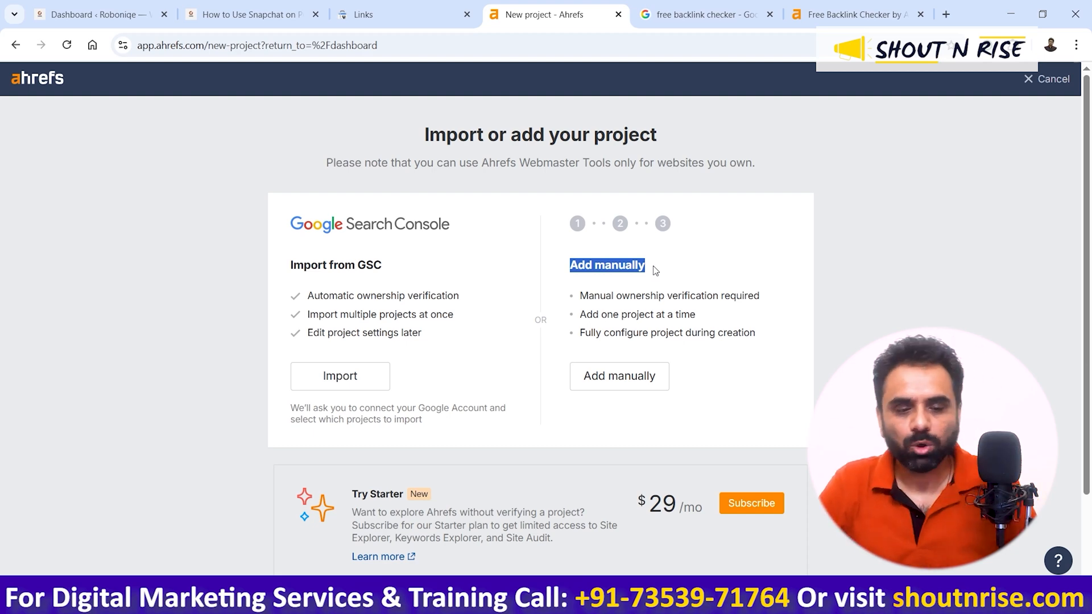
Step: Start the project import from Google Search Console and sign in with the Google account that holds the sites
left_click(374, 380)
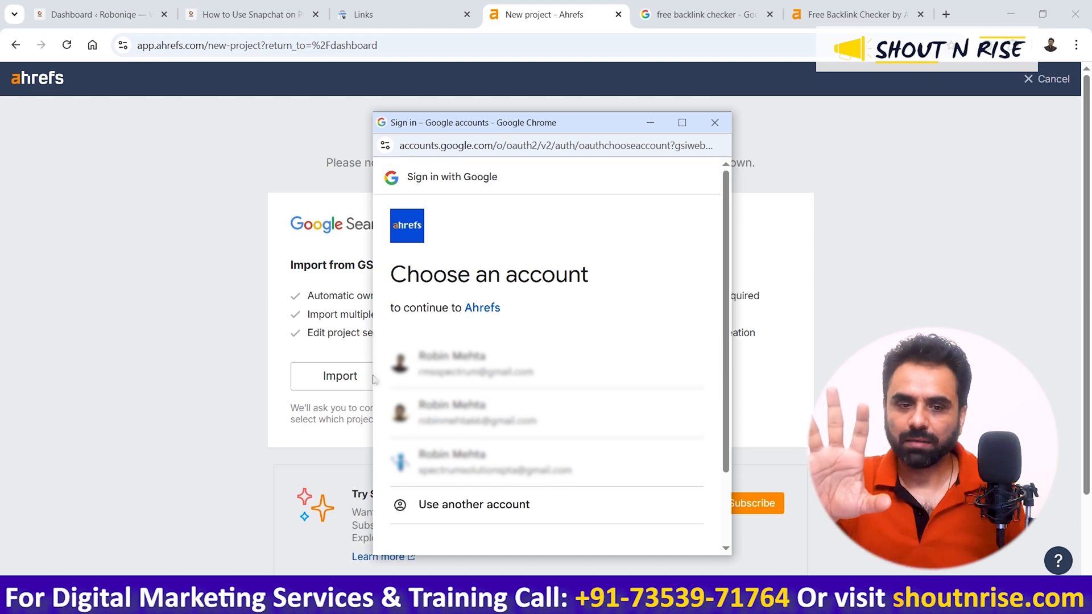
left_click(446, 478)
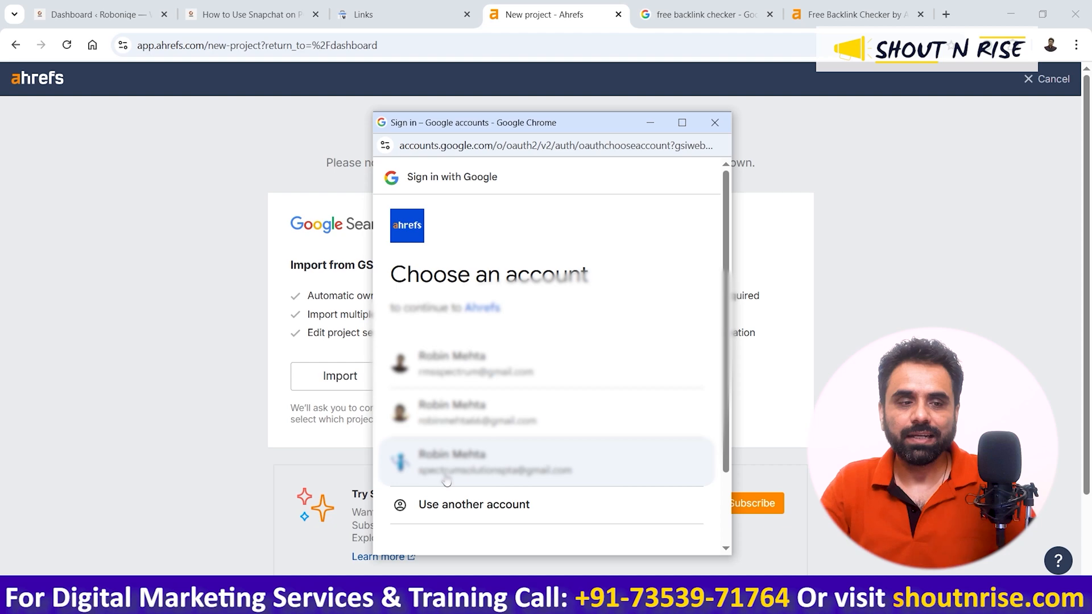
left_click(481, 478)
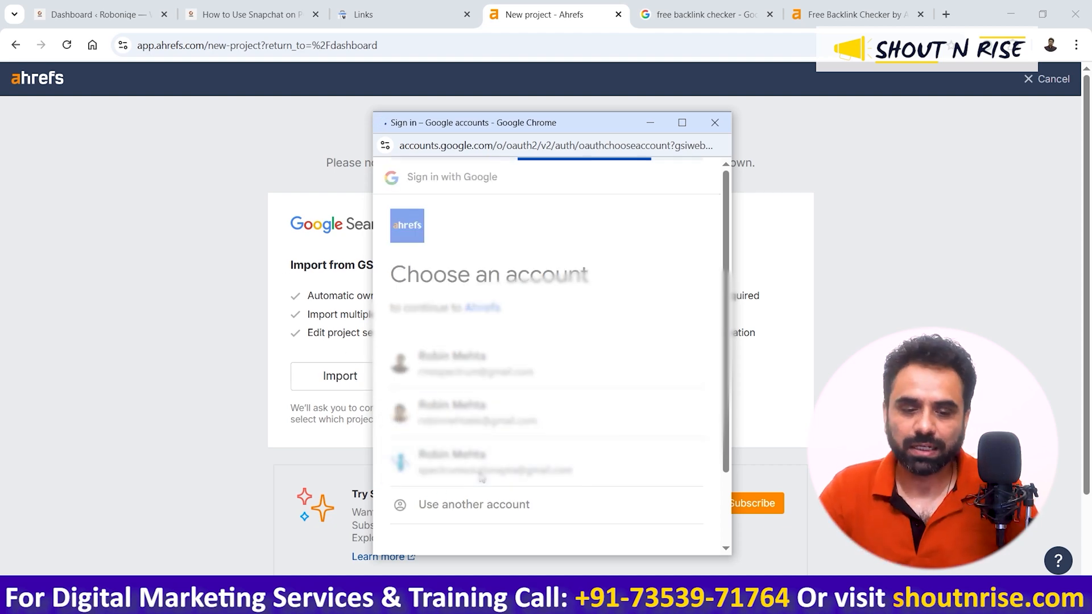
left_click(657, 459)
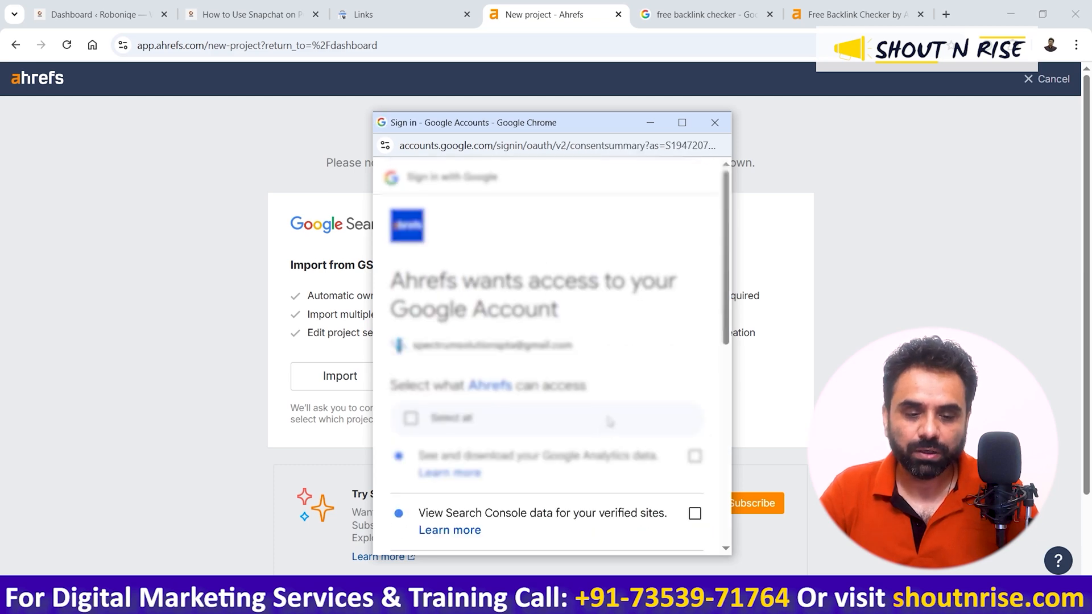
Step: Grant Ahrefs all the requested access, including Google Analytics and Search Console data, and continue
scroll(610, 422, "down", 2)
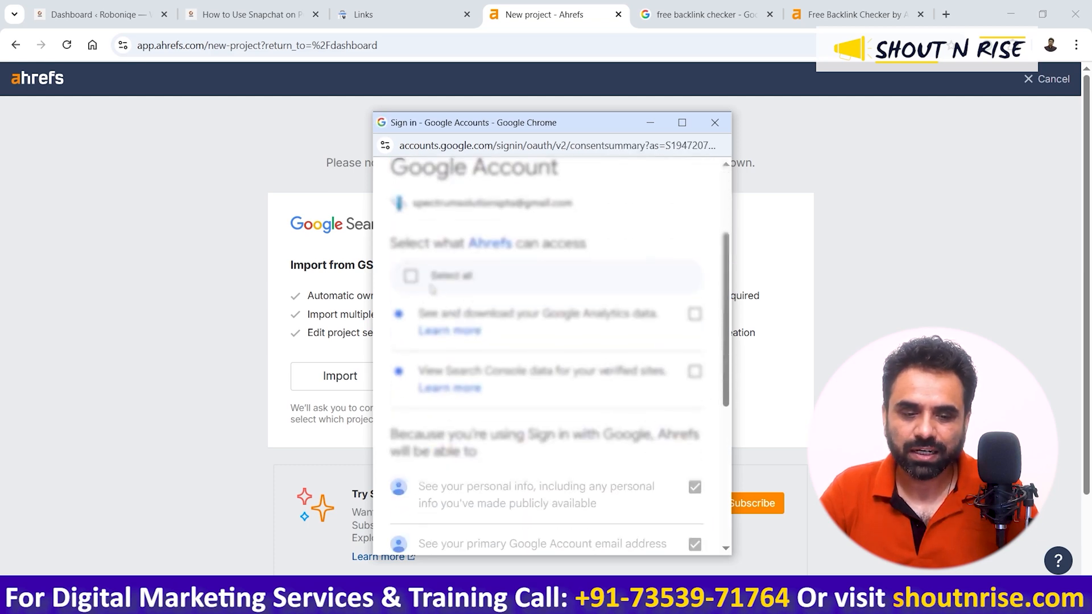
left_click(411, 277)
scroll(611, 421, "down", 5)
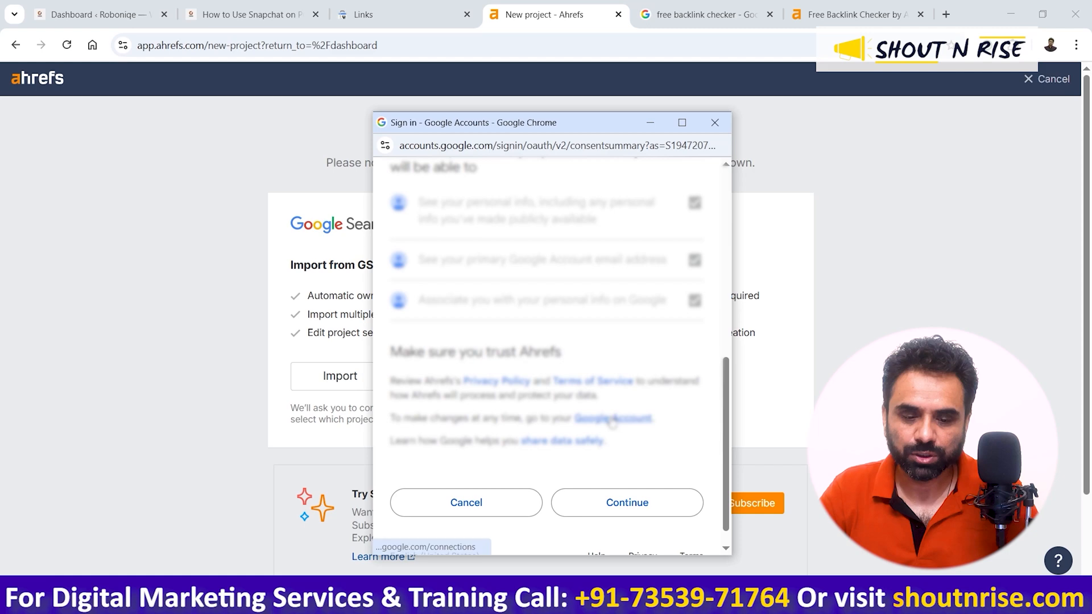
left_click(613, 511)
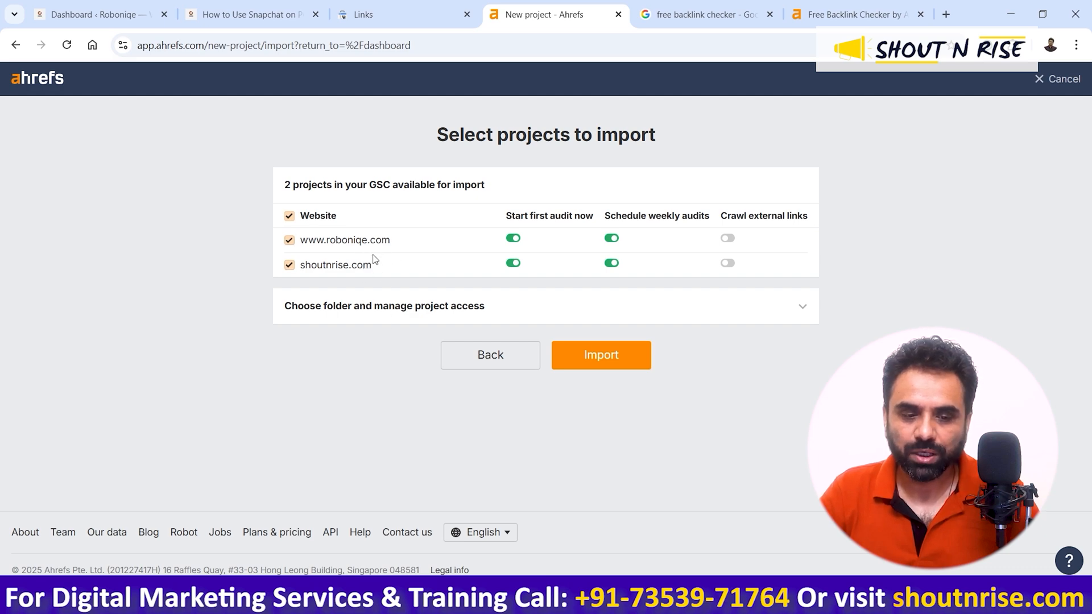
left_click(289, 266)
left_click(595, 357)
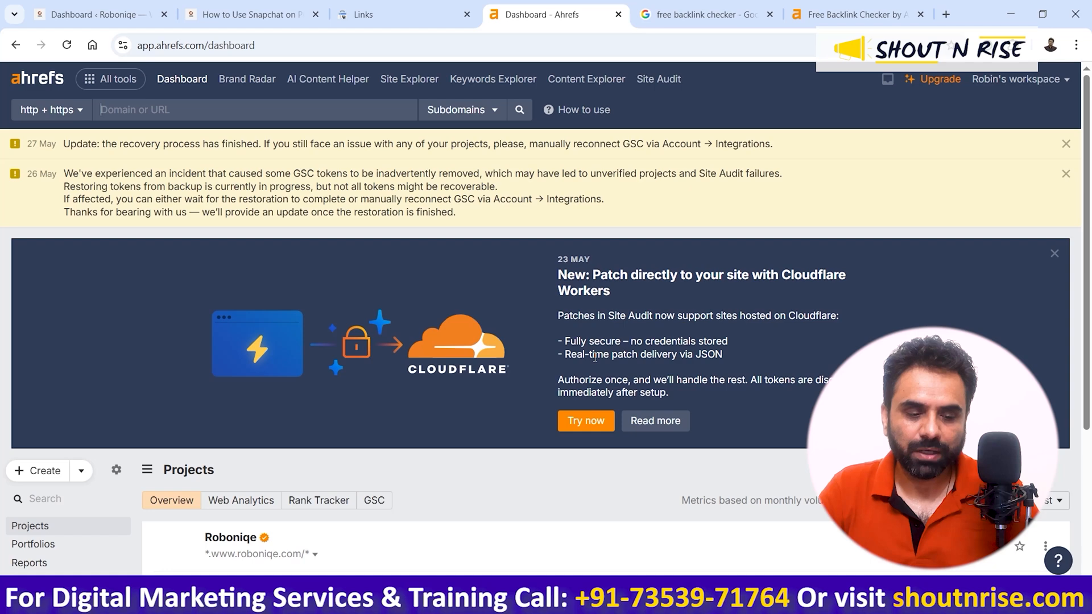
Step: Open the Roboniqe project in Site Explorer and review its Referring domains and Backlinks reports
scroll(595, 357, "down", 4)
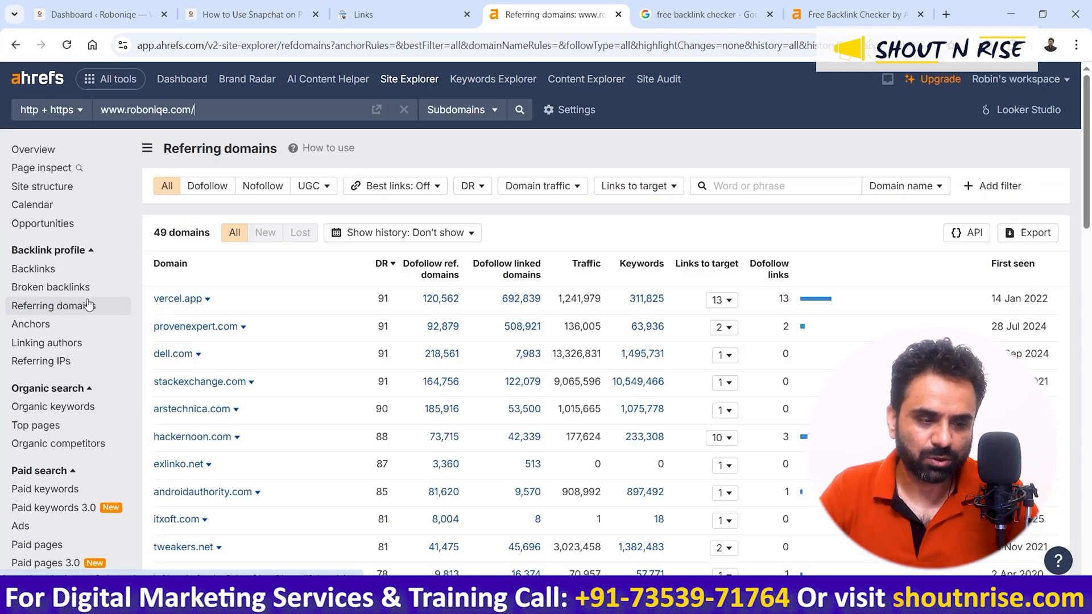
left_click(55, 275)
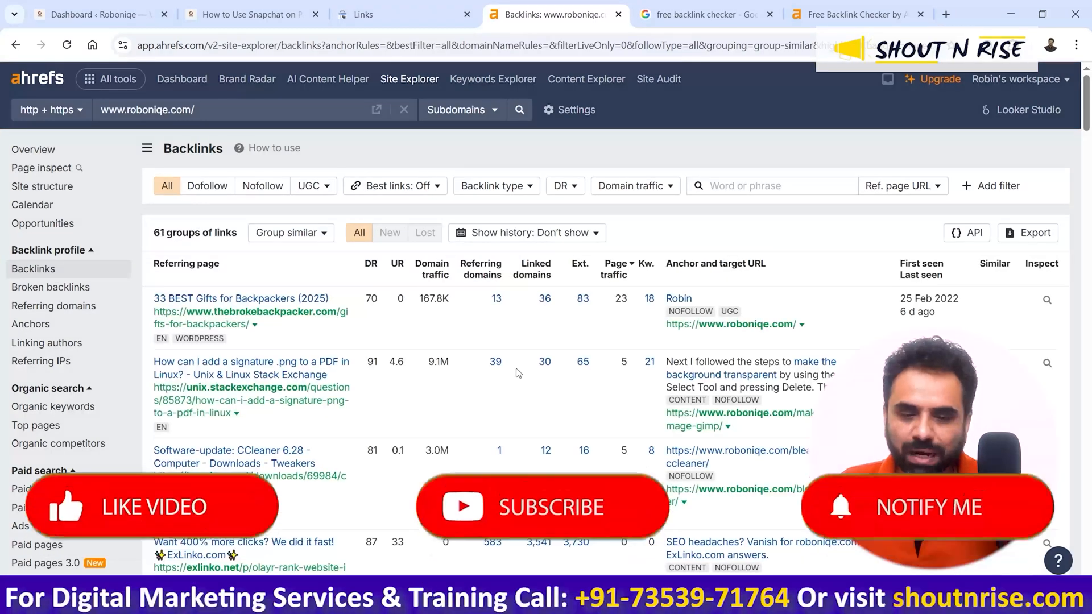
scroll(428, 348, "down", 8)
scroll(519, 373, "up", 3)
scroll(519, 373, "up", 4)
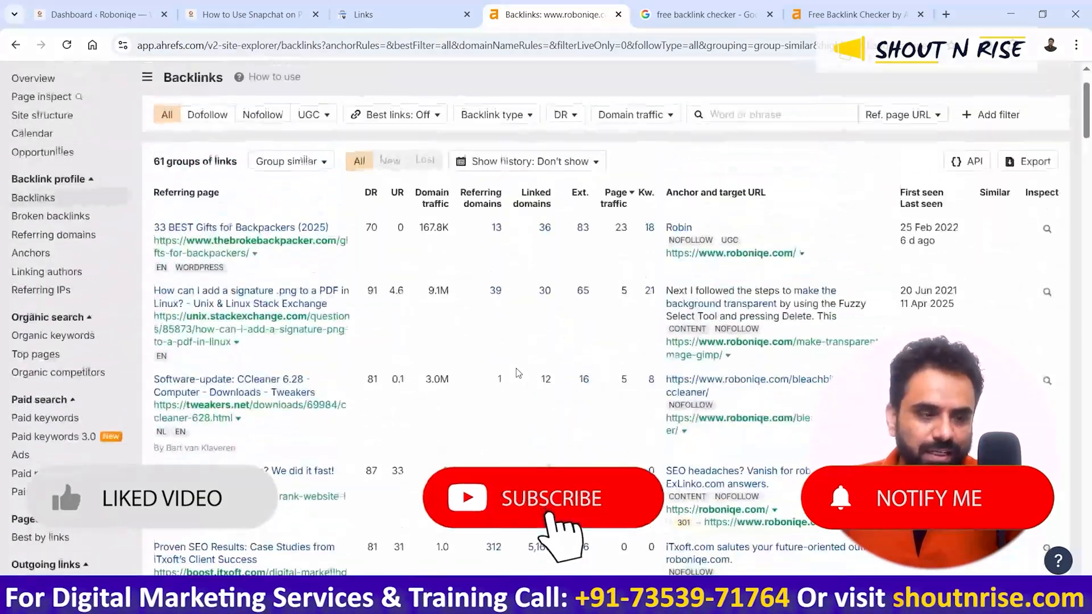
scroll(51, 161, "up", 2)
left_click(49, 154)
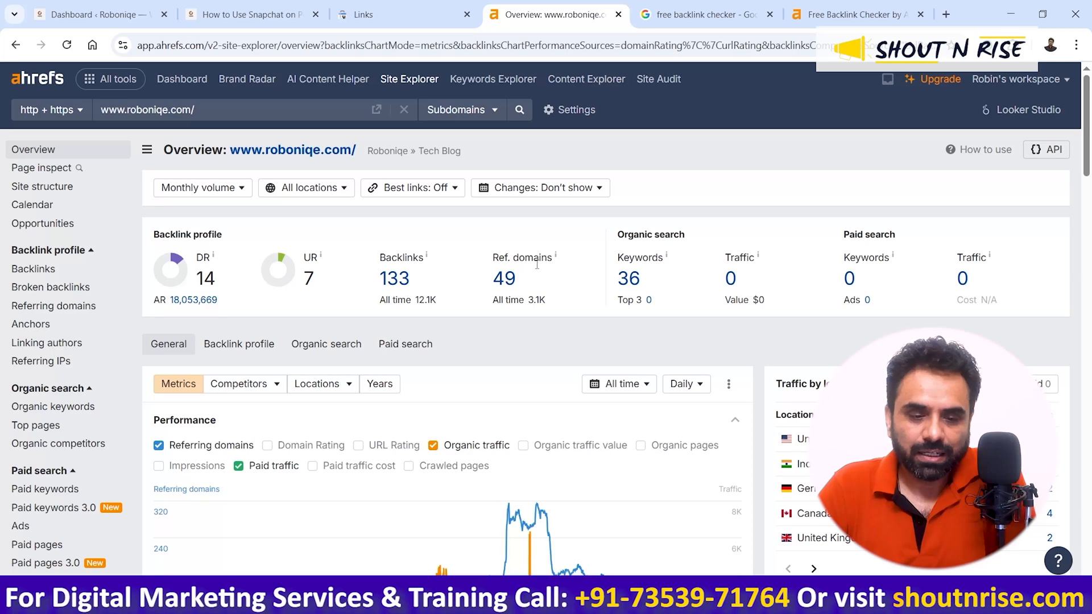
scroll(530, 276, "down", 4)
scroll(530, 276, "up", 4)
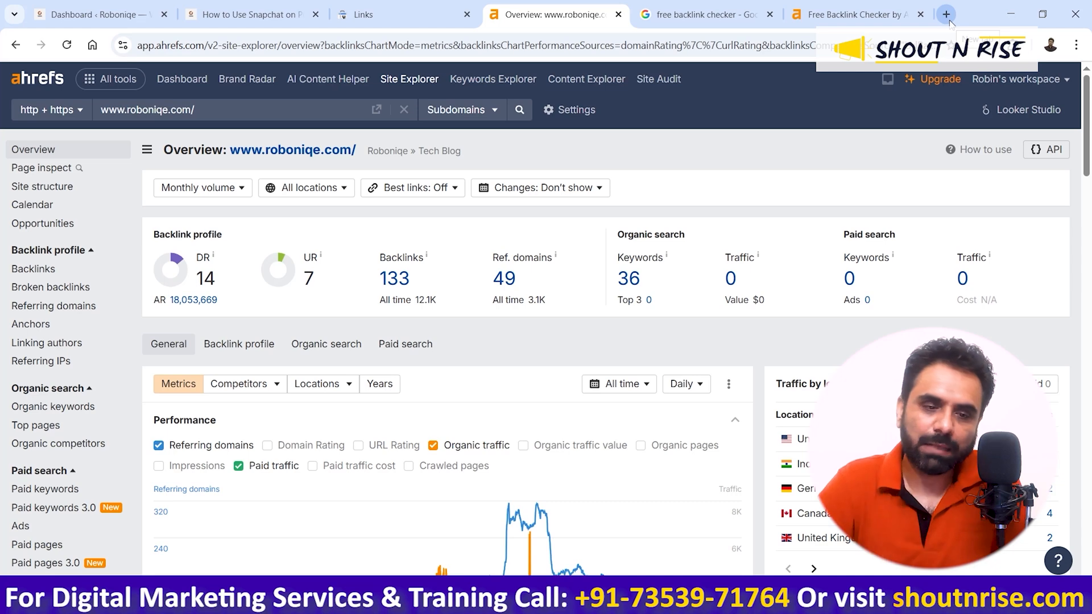
triple_click(206, 112)
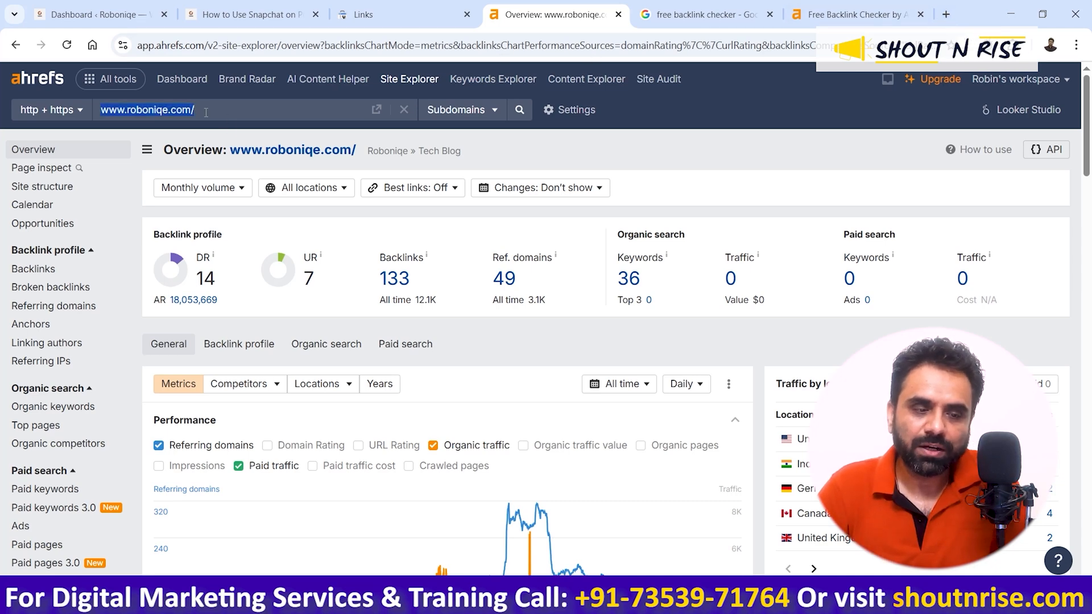